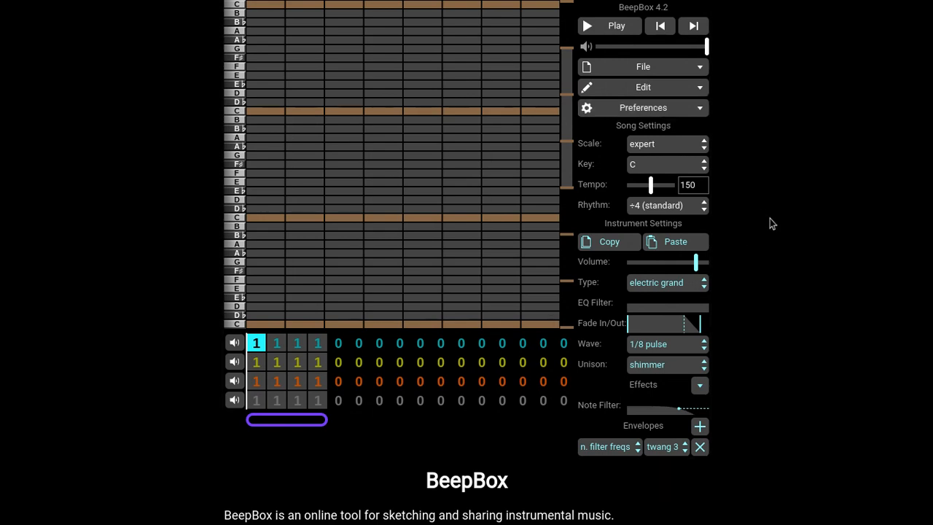
# Try the "easy :)" scale, then restore the expert scale
pyautogui.click(648, 150)
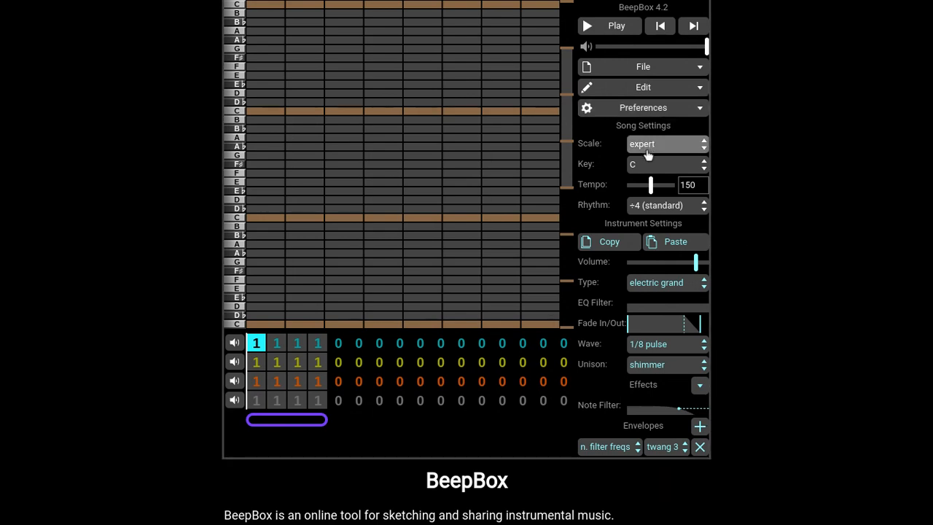
pyautogui.click(647, 157)
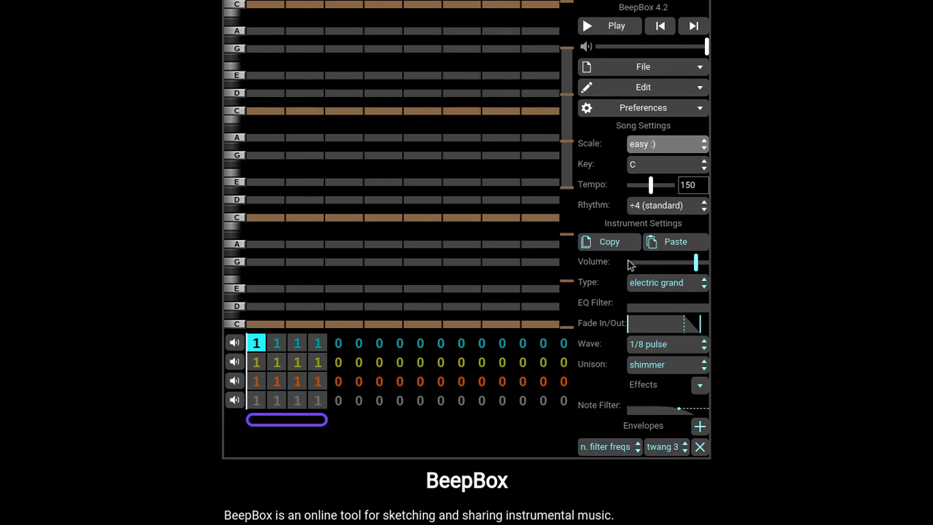
pyautogui.click(658, 338)
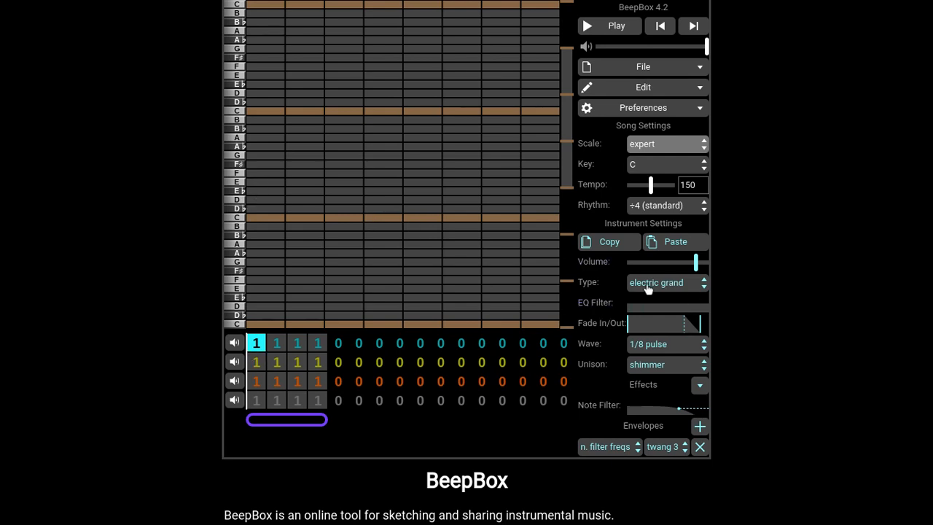
# Place half-beat notes C, F, A♭ and E in sequence across the first two beats of the melody pattern, then play it back
pyautogui.click(255, 217)
pyautogui.click(276, 173)
pyautogui.click(292, 147)
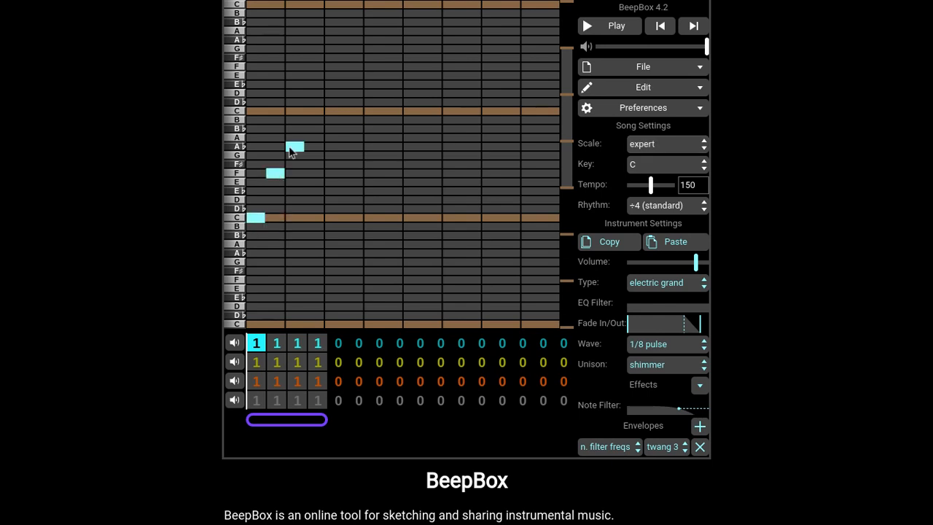
pyautogui.click(314, 182)
pyautogui.click(617, 30)
pyautogui.click(617, 31)
pyautogui.click(613, 29)
pyautogui.click(613, 29)
# Raise the tempo to 206 and play the melody at the new speed
pyautogui.moveTo(651, 181); pyautogui.dragTo(663, 185)
pyautogui.click(609, 29)
pyautogui.click(610, 30)
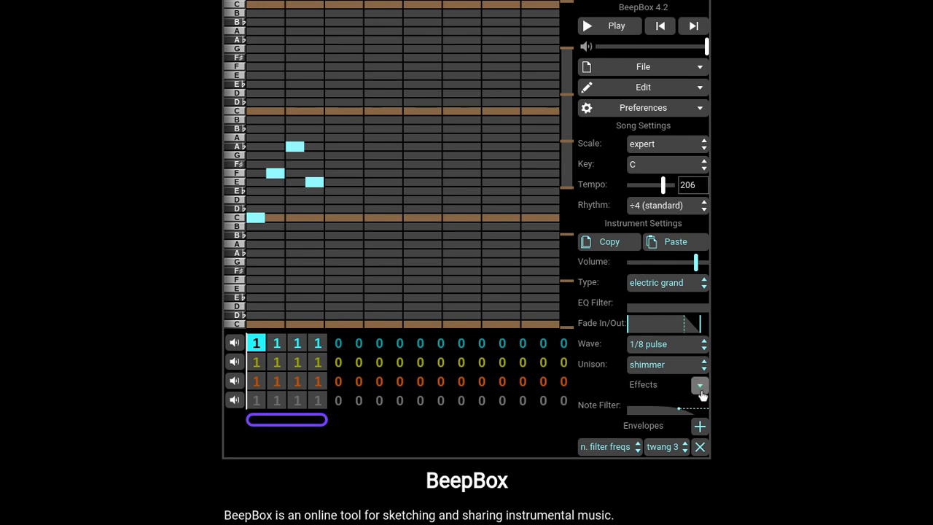
# Lengthen the chip wave instrument's fade-out, add two EQ filter points with a mid dip and high boost, and play the melody
pyautogui.moveTo(691, 327)
pyautogui.mouseDown()
pyautogui.moveTo(679, 329)
pyautogui.moveTo(692, 326)
pyautogui.mouseUp()
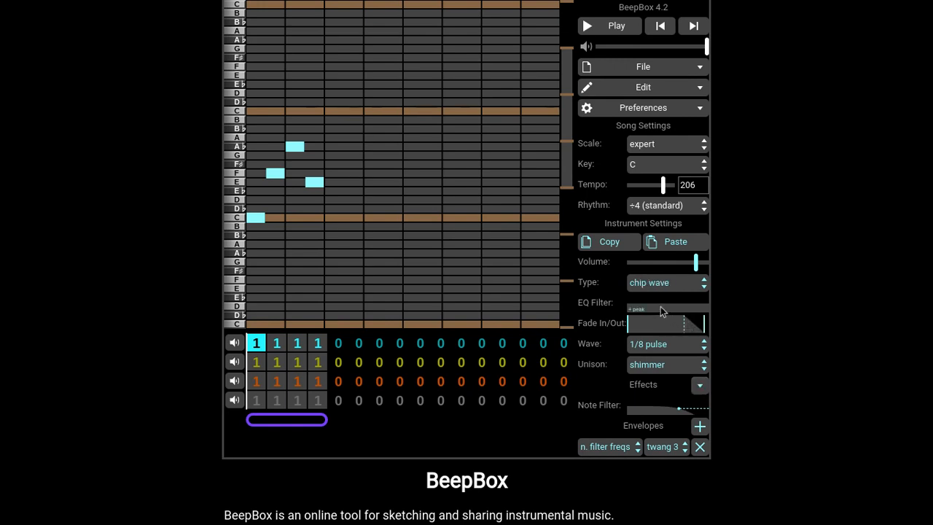
pyautogui.click(699, 300)
pyautogui.click(609, 32)
pyautogui.click(609, 31)
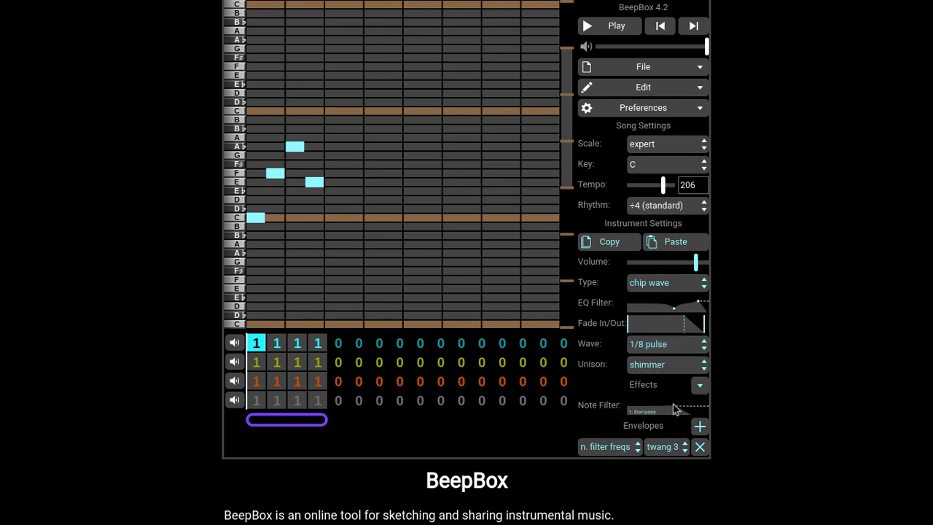
# Raise the note filter's low-pass point into a peak and play the melody
pyautogui.click(597, 28)
pyautogui.click(597, 27)
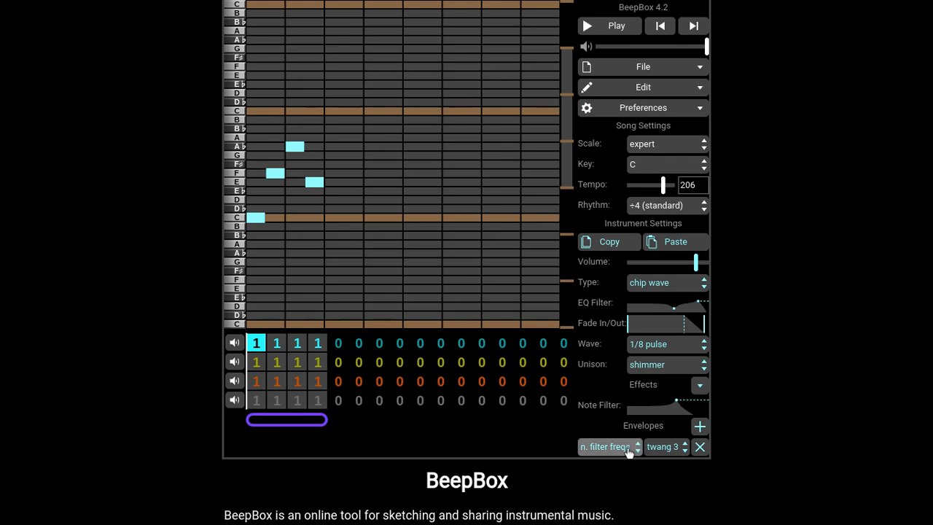
# Try the melody without the note filter frequency envelope, then undo its removal
pyautogui.click(700, 446)
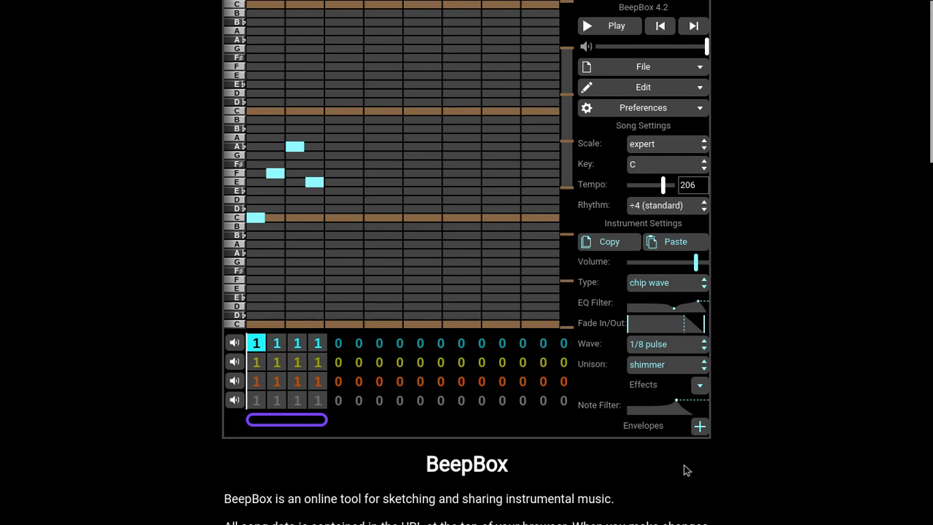
pyautogui.click(591, 26)
pyautogui.click(592, 26)
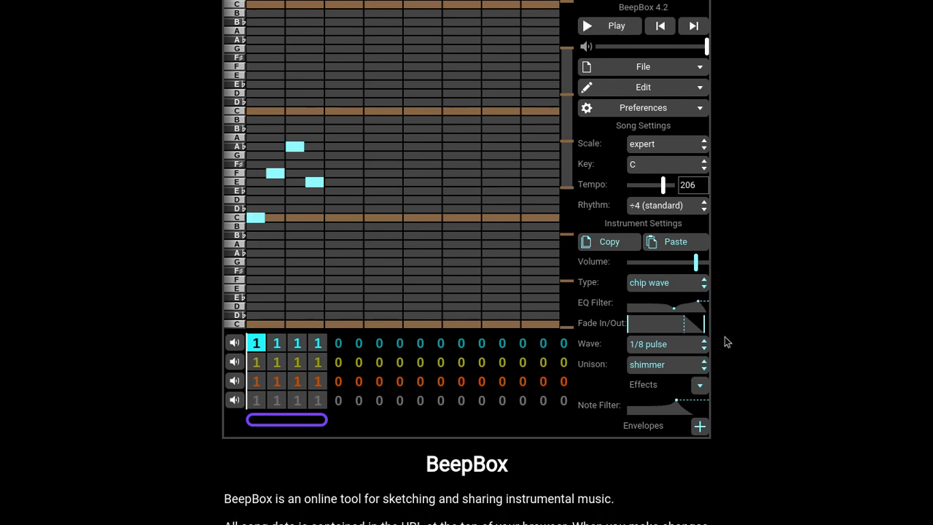
pyautogui.hotkey('ctrl', 'z')
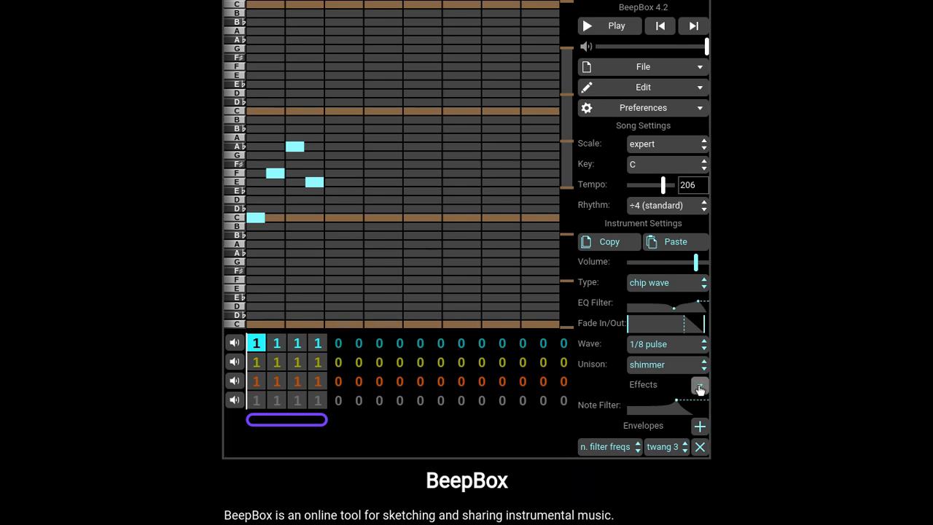
# Add the echo effect to the chip wave instrument, raise the echo to maximum, and play the melody
pyautogui.click(720, 347)
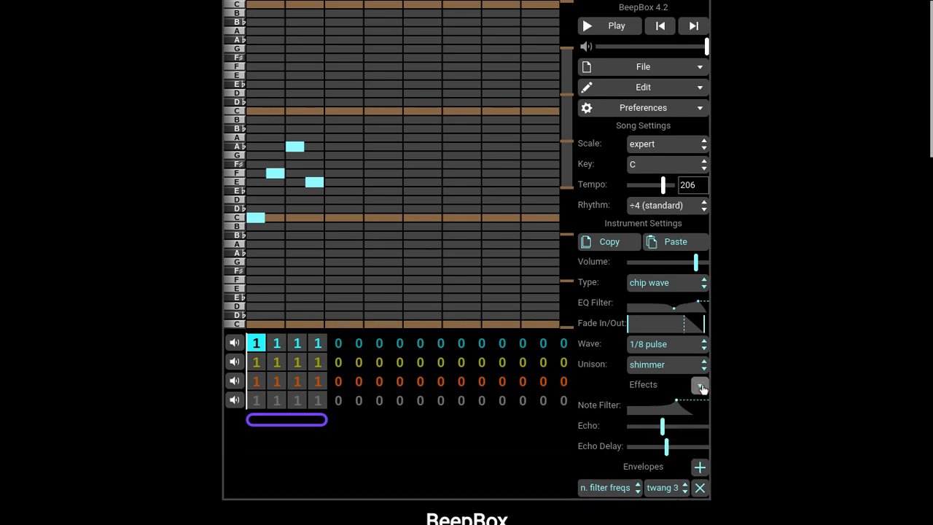
pyautogui.click(627, 30)
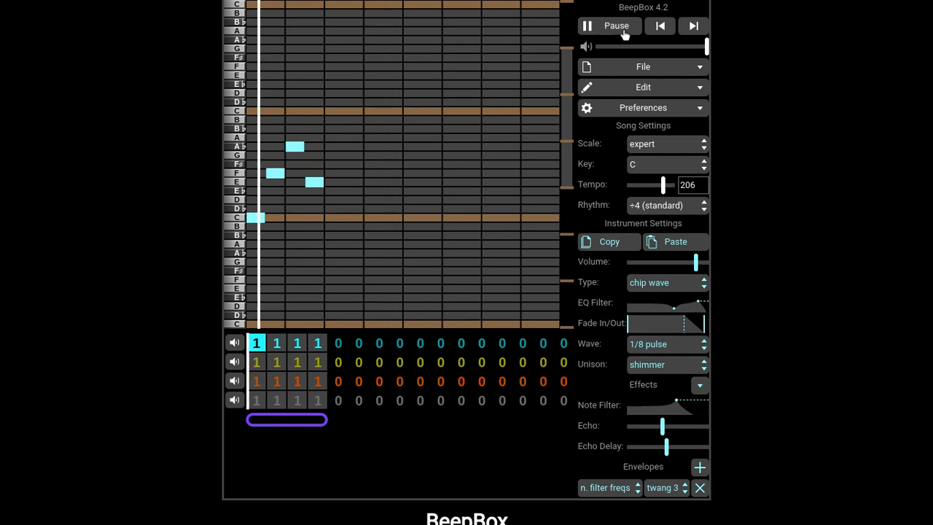
pyautogui.click(625, 29)
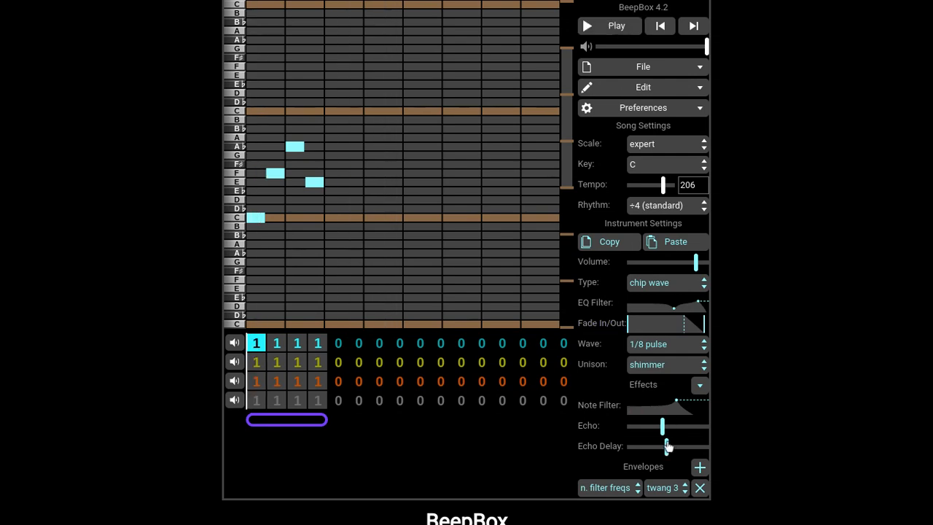
pyautogui.click(617, 29)
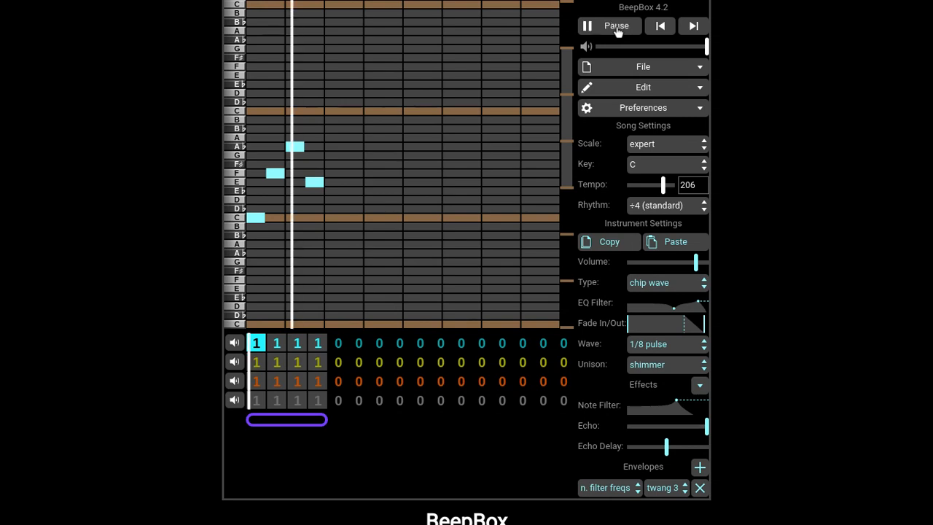
pyautogui.click(617, 29)
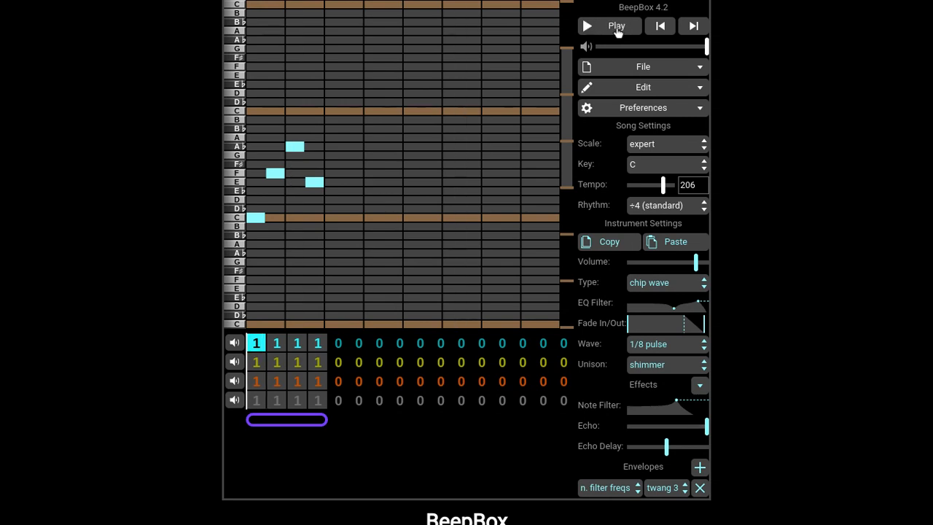
# Shorten the echo delay, play the melody, and lower the echo amount to slightly above its midpoint
pyautogui.moveTo(666, 447); pyautogui.dragTo(644, 447)
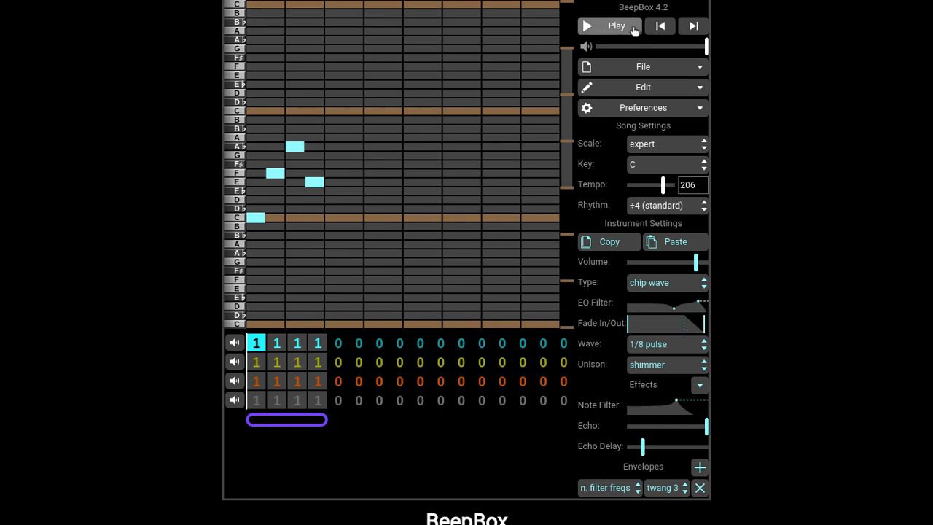
pyautogui.click(634, 30)
pyautogui.click(635, 30)
pyautogui.click(674, 433)
# Extend the melody with E♭, G, E♭ in beats 3–5, E♭ and C in beat 7, and E in beat 8, then play it
pyautogui.click(359, 191)
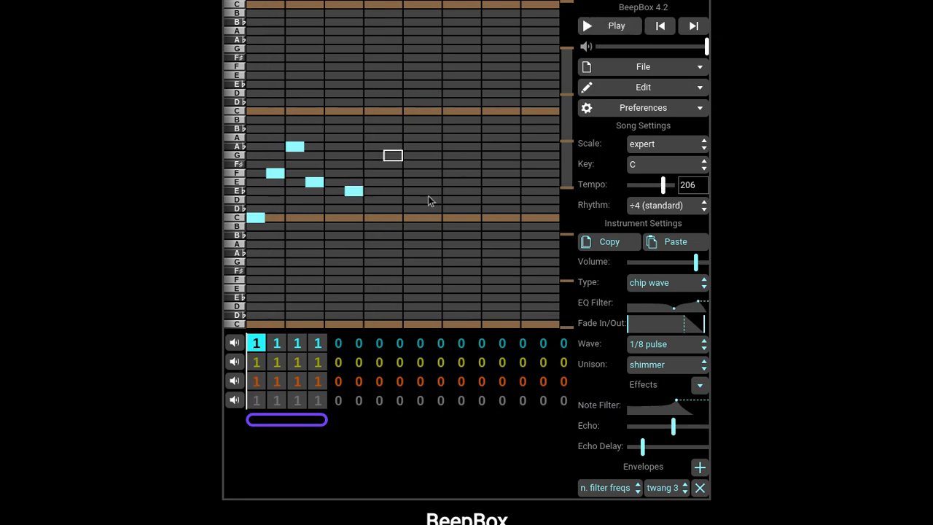
pyautogui.click(432, 191)
pyautogui.click(393, 156)
pyautogui.click(492, 191)
pyautogui.click(531, 182)
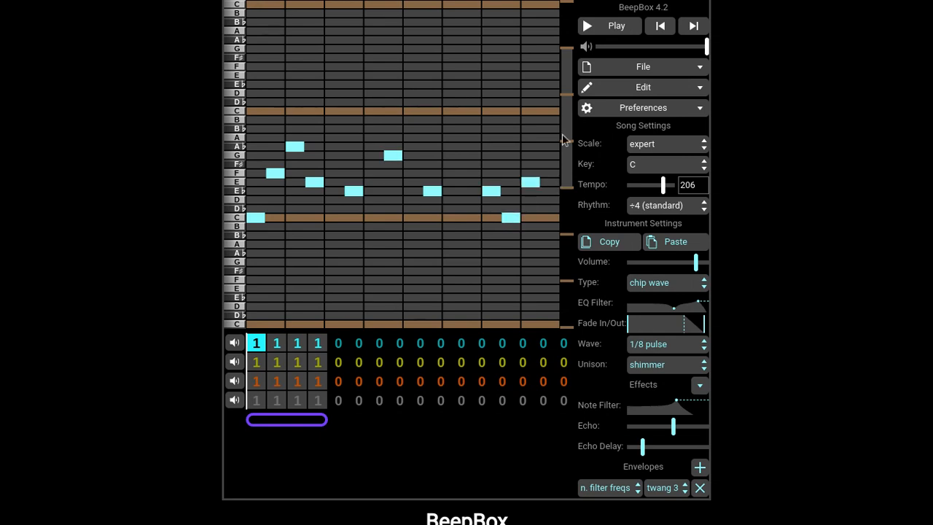
pyautogui.click(631, 34)
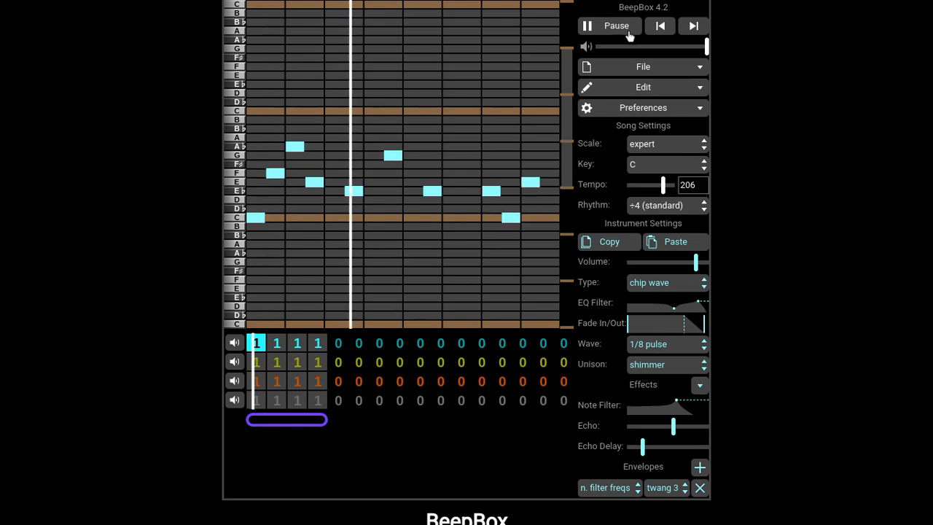
pyautogui.click(630, 35)
# Assign pattern 2 to the second bar of the first channel and open that pattern for editing
pyautogui.click(263, 362)
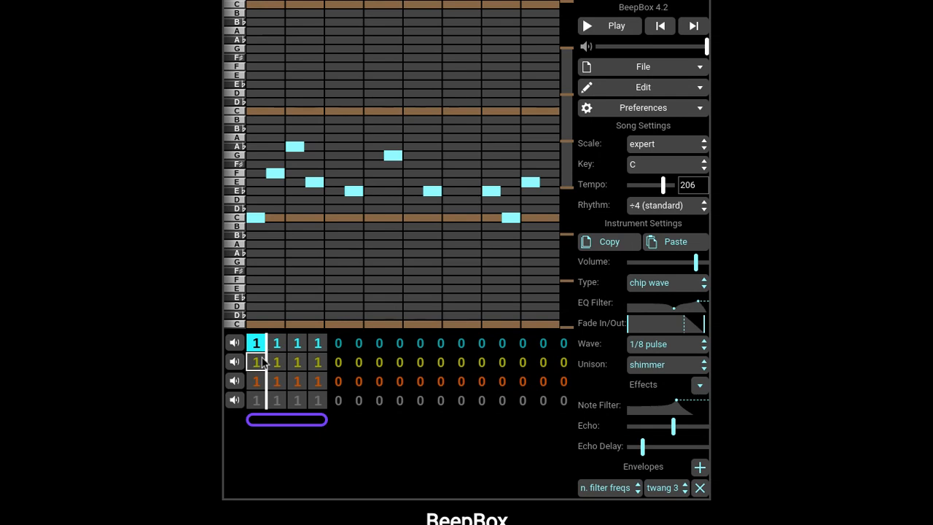
pyautogui.click(276, 346)
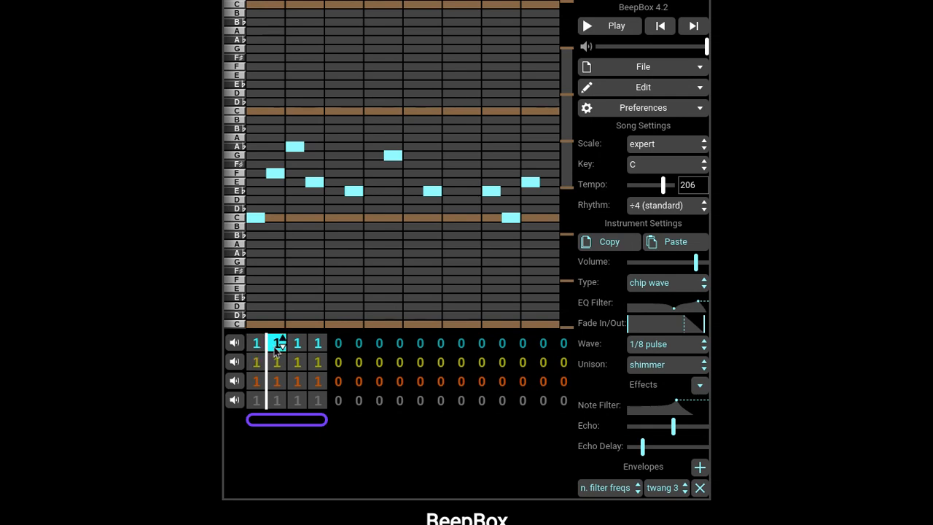
pyautogui.click(278, 363)
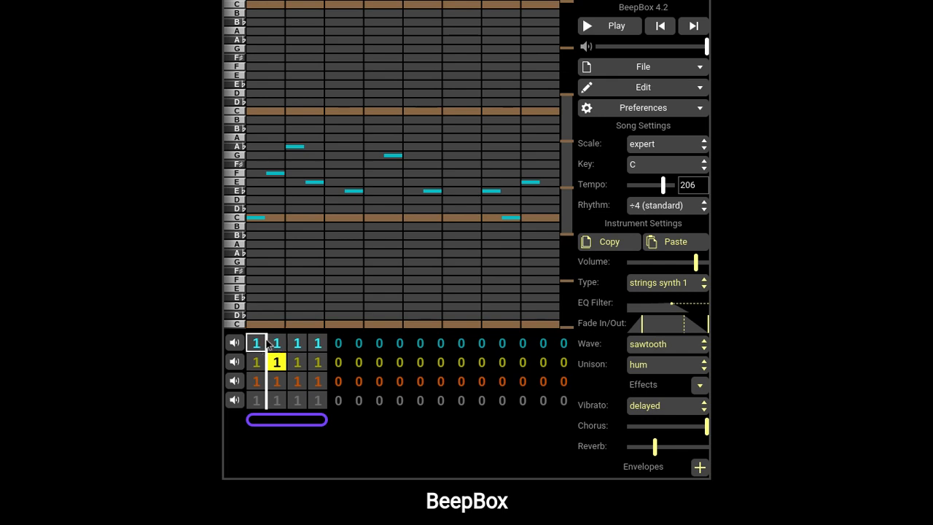
pyautogui.click(269, 344)
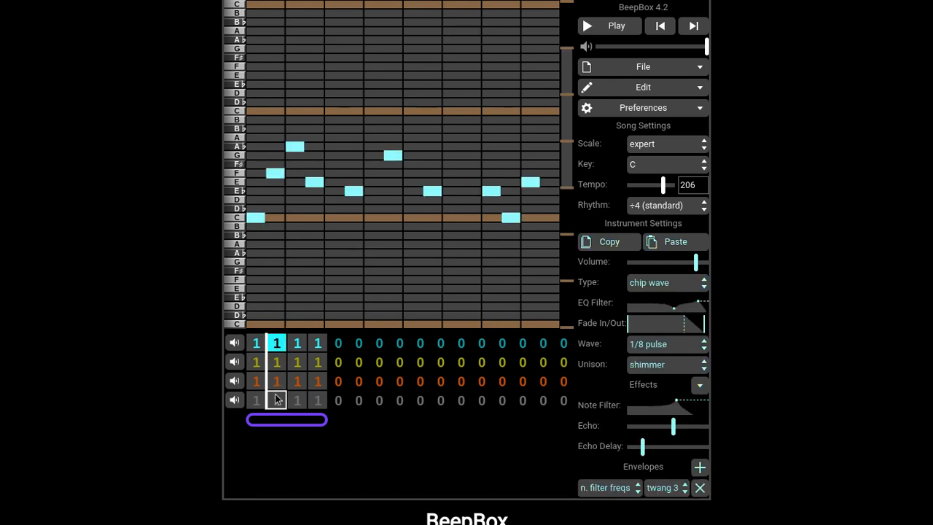
pyautogui.press('2')
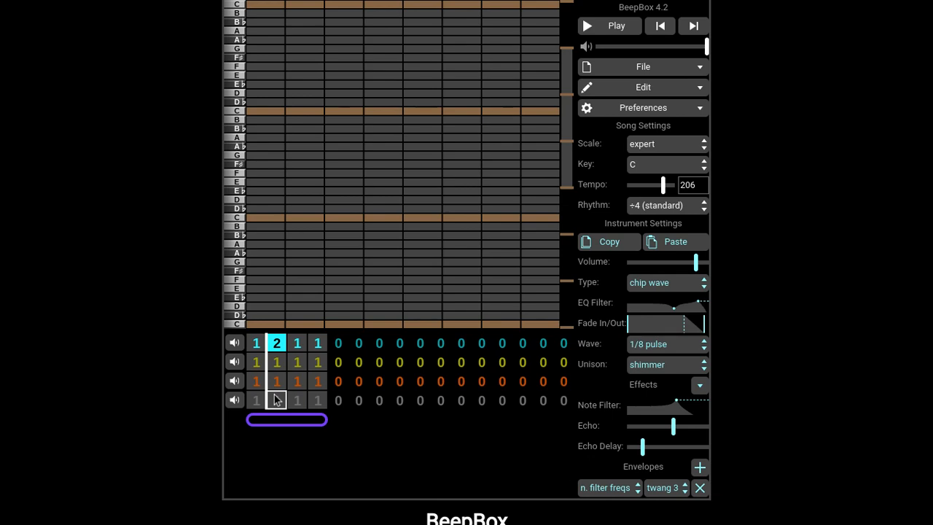
pyautogui.click(256, 344)
pyautogui.click(277, 343)
# Fill pattern 2 with half-beat notes F, B♭, D, A, low B, F♯ and D♭ in beats 1 to 7
pyautogui.click(255, 173)
pyautogui.click(334, 200)
pyautogui.click(373, 138)
pyautogui.click(412, 226)
pyautogui.click(471, 165)
pyautogui.click(511, 208)
# Play the song, go back one bar, and replay it to hear the two melody patterns
pyautogui.click(620, 37)
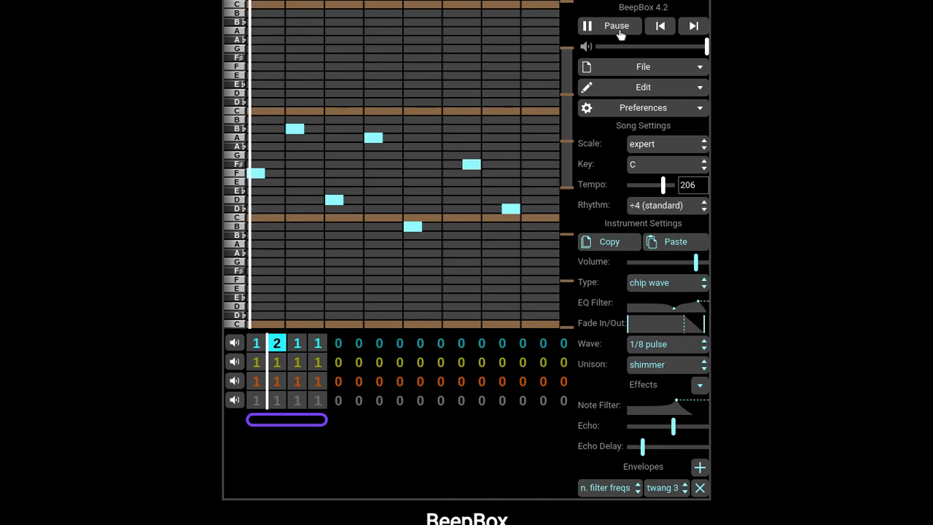
pyautogui.click(621, 34)
pyautogui.click(658, 27)
pyautogui.click(637, 33)
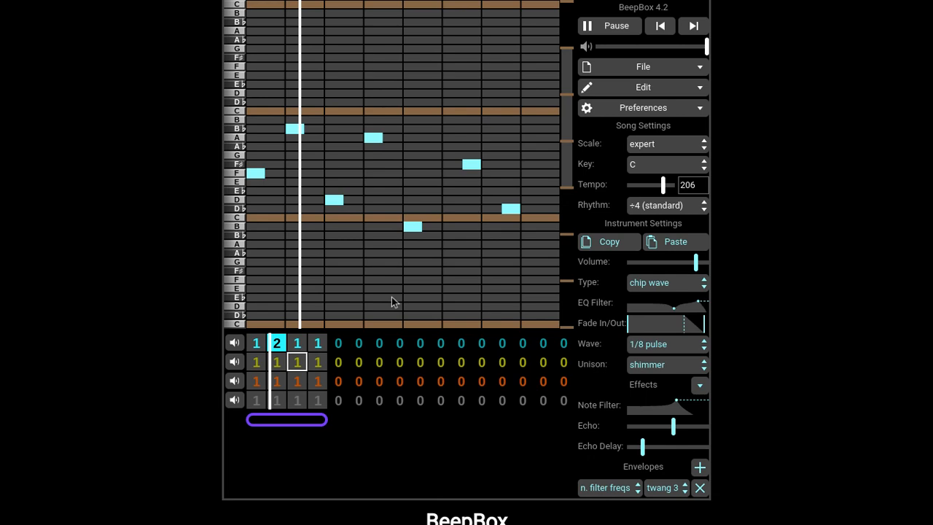
pyautogui.press('space')
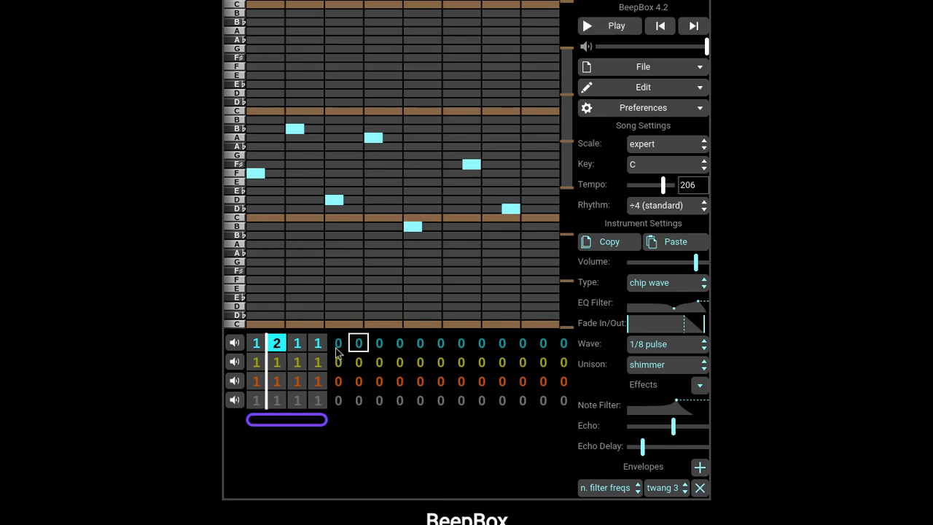
# Assign pattern 3 to the third bar of the first channel and paste pattern 2's notes into it
pyautogui.click(314, 348)
pyautogui.press('shift')
pyautogui.click(297, 349)
pyautogui.press('3')
pyautogui.press('shift')
pyautogui.hotkey('ctrl', 'v')
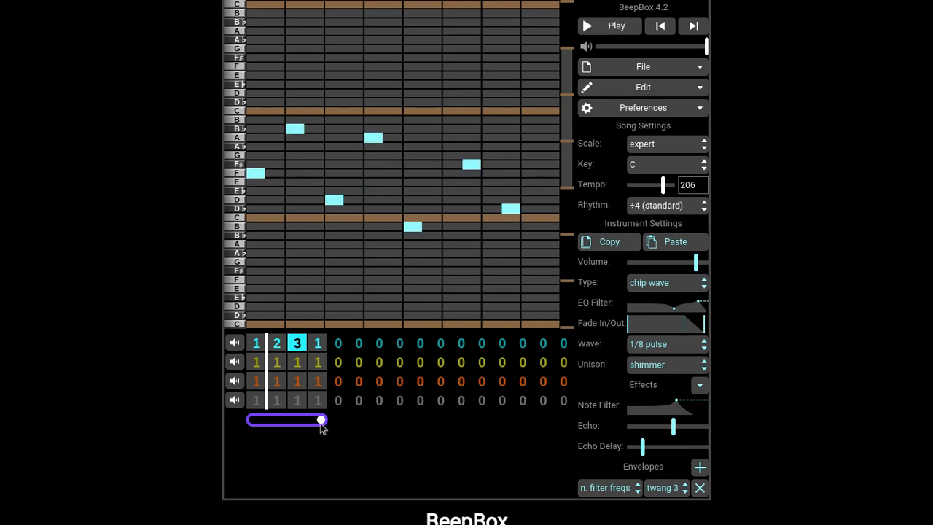
# Replace pattern 3's closing D♭ in beat 7 with A♭ and shorten the loop to the first three bars
pyautogui.click(687, 33)
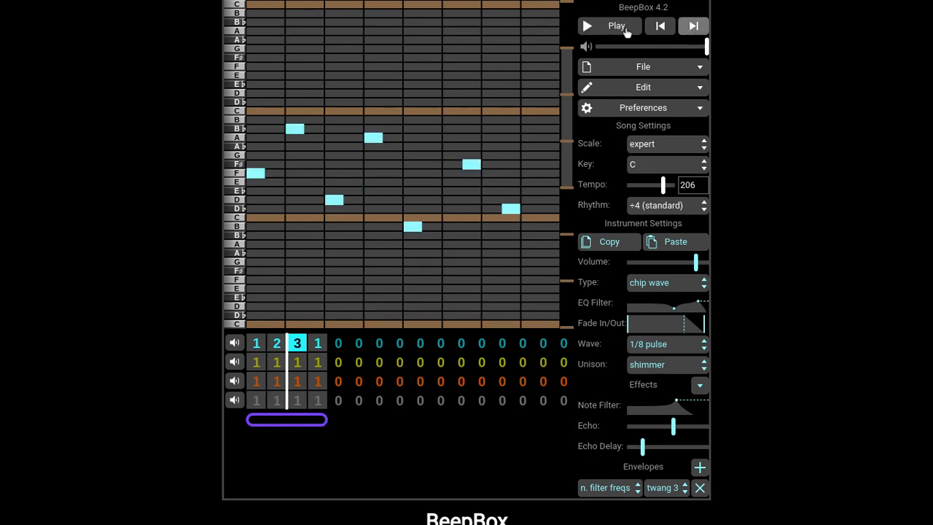
pyautogui.click(515, 209)
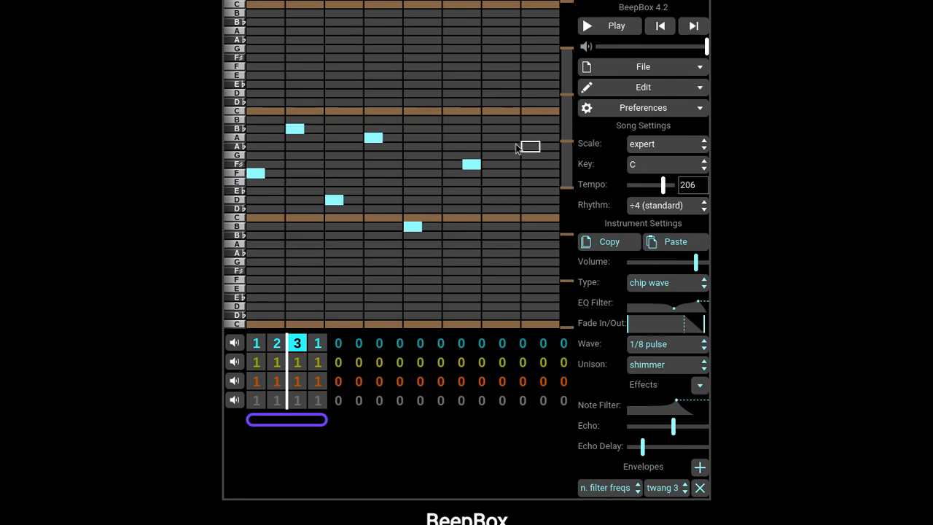
pyautogui.moveTo(325, 419); pyautogui.dragTo(300, 419)
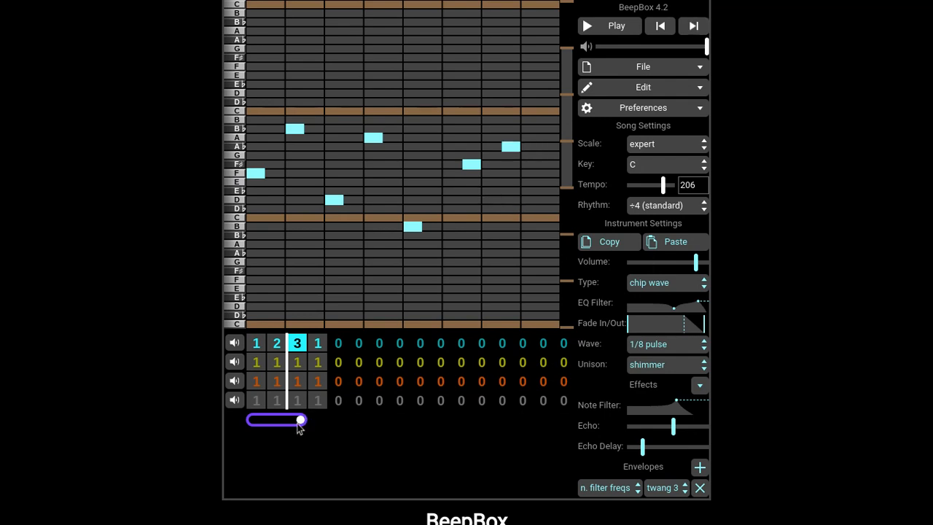
# In the drum channel's first bar, place the lowest drum on beat 1 and the sixth-lowest drum on beat 2
pyautogui.click(256, 401)
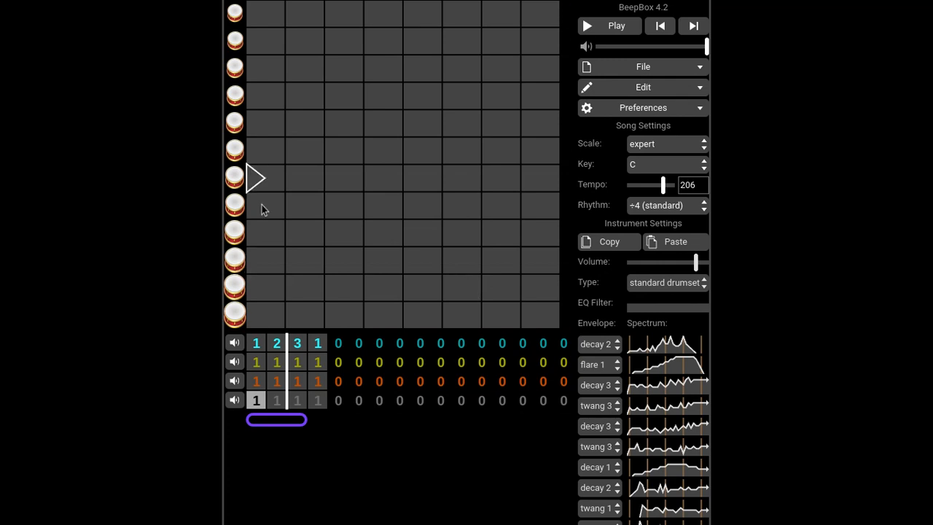
pyautogui.click(262, 315)
pyautogui.click(301, 177)
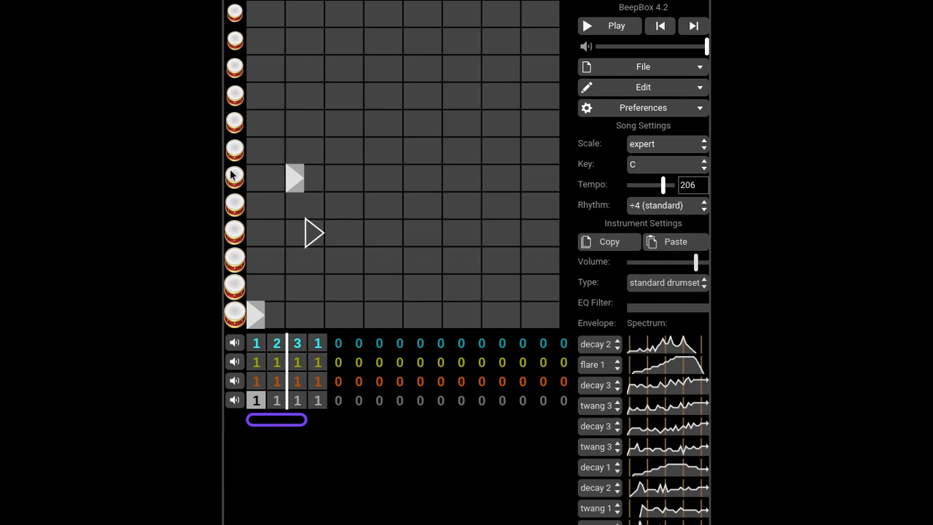
# Change the drum channel's instrument type to chip noise and add the highest drum hit in the second half of beat 3
pyautogui.click(692, 268)
pyautogui.click(352, 21)
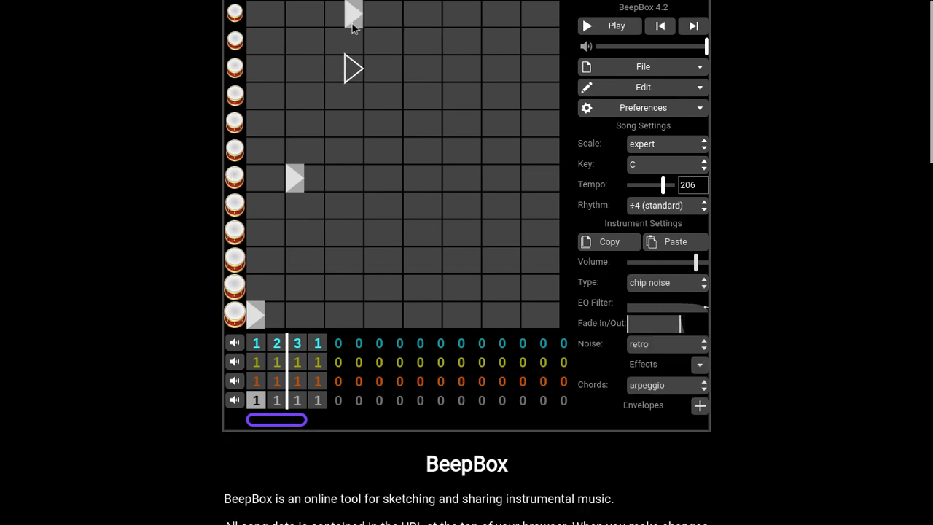
# Add drum hits: ninth-lowest on beat 4 and late beat 5, eighth-lowest on beat 7, and fourth-lowest in beat 7's second half
pyautogui.click(374, 97)
pyautogui.click(432, 100)
pyautogui.click(490, 122)
pyautogui.click(510, 233)
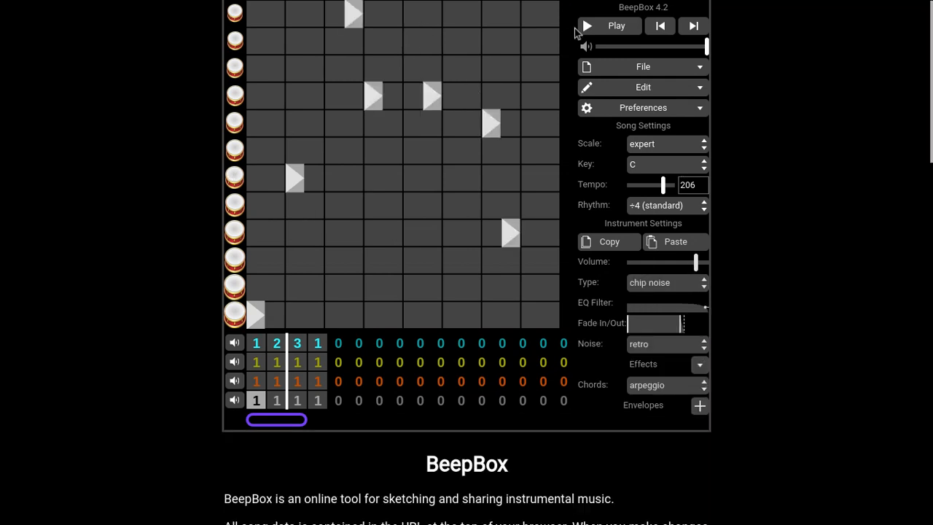
# Examine the first-bar patterns and instrument settings of the three pitch channels
pyautogui.click(256, 363)
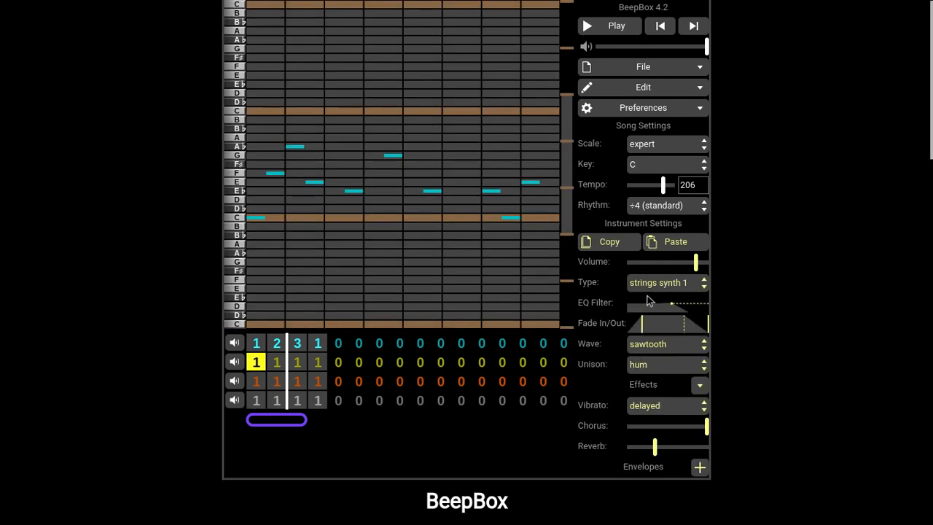
pyautogui.click(275, 362)
pyautogui.click(257, 381)
pyautogui.click(256, 363)
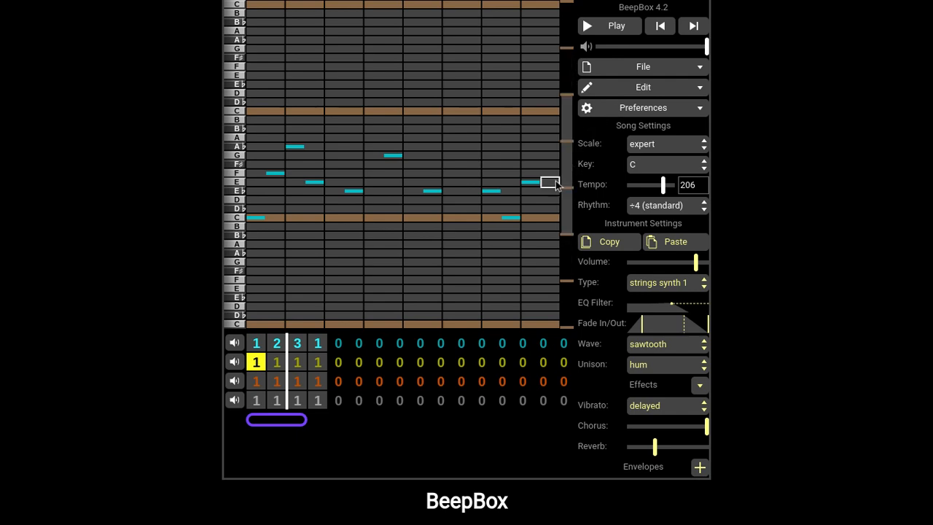
pyautogui.click(251, 344)
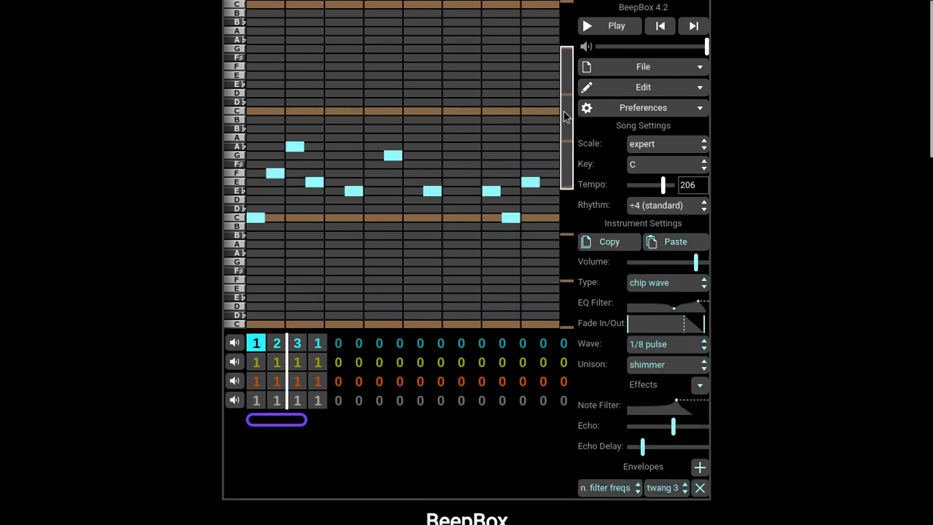
pyautogui.click(259, 385)
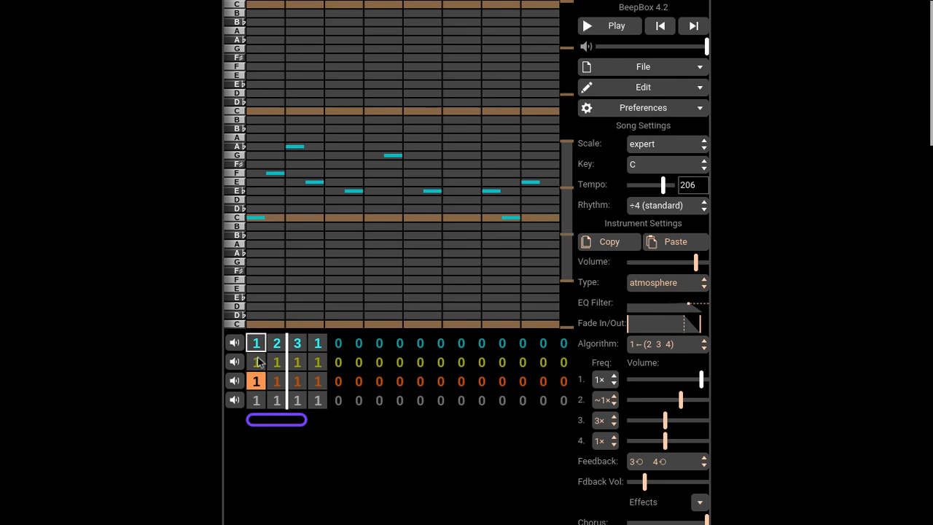
pyautogui.moveTo(257, 346); pyautogui.dragTo(258, 401)
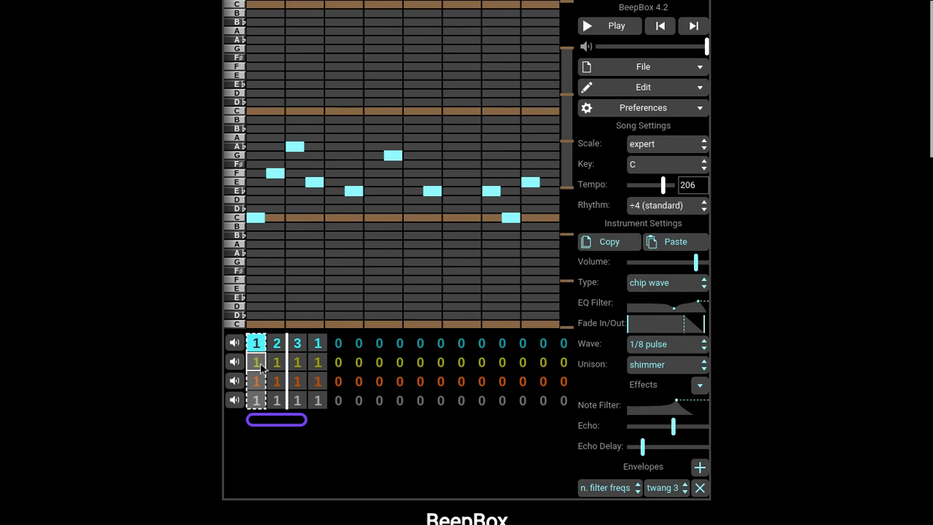
pyautogui.click(260, 364)
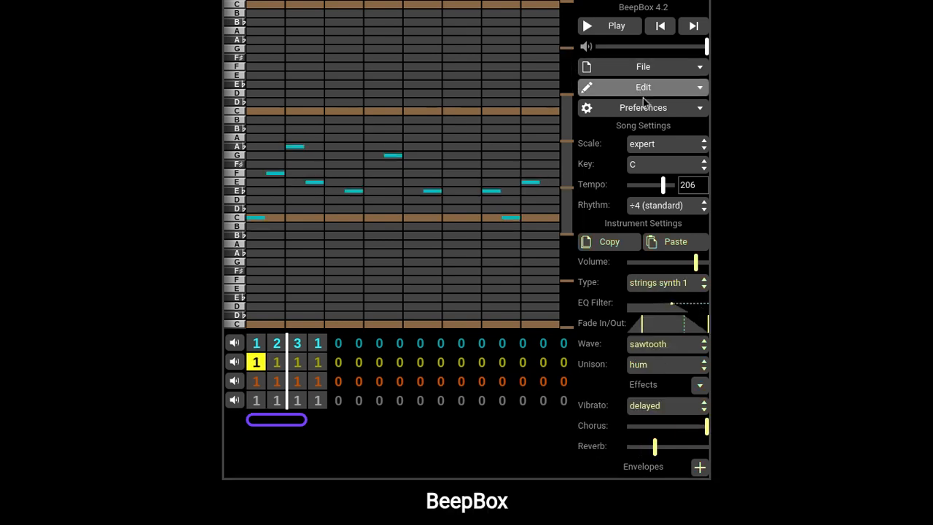
# In the channel settings, set the pitch channels to 10 and the drum channels to 5
pyautogui.click(676, 421)
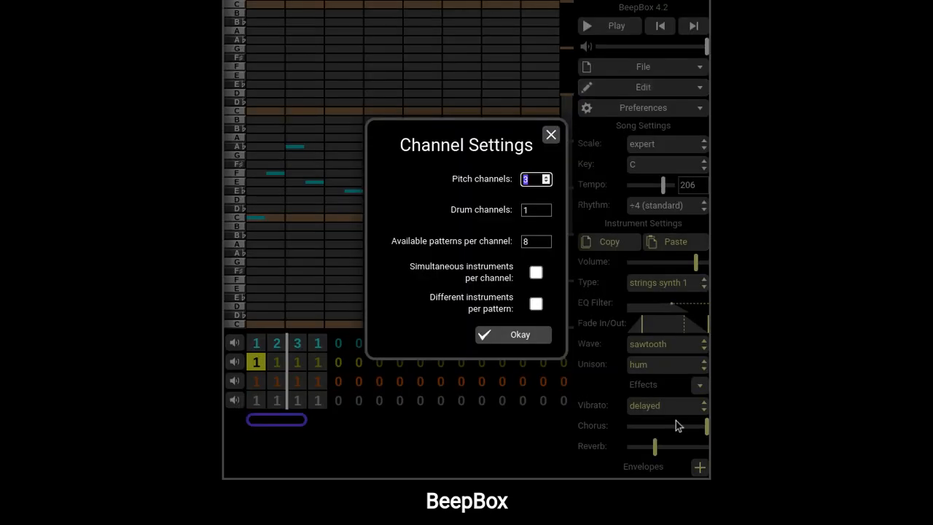
pyautogui.click(547, 177)
pyautogui.click(540, 200)
pyautogui.click(547, 206)
pyautogui.click(547, 207)
pyautogui.click(548, 206)
pyautogui.click(547, 206)
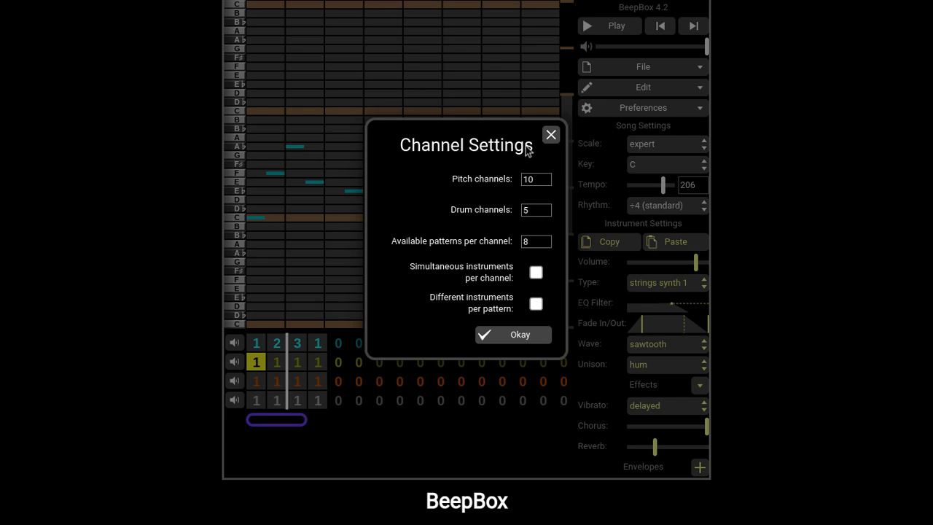
# Set available patterns per channel to 128, enable simultaneous instruments per channel and different instruments per pattern, and apply the settings
pyautogui.doubleClick(530, 241)
pyautogui.write('999')
pyautogui.click(500, 261)
pyautogui.click(536, 272)
pyautogui.click(536, 306)
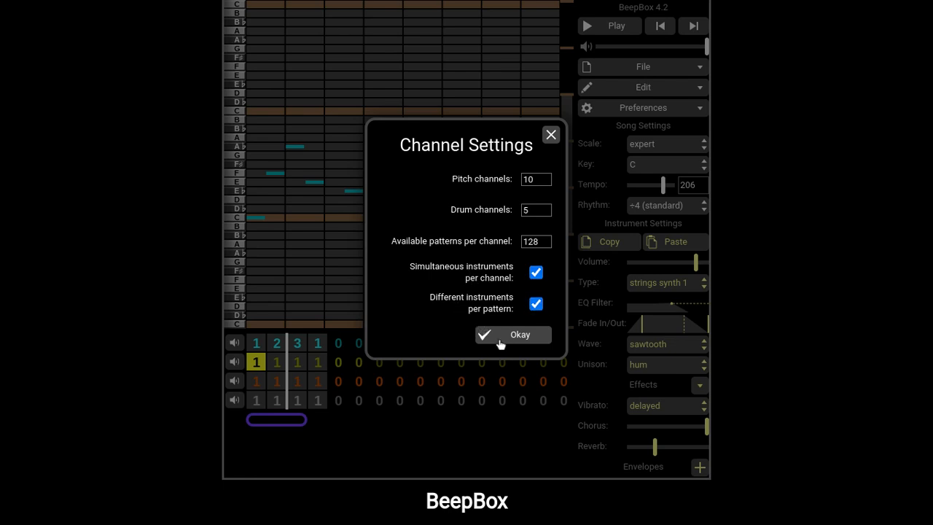
pyautogui.click(499, 340)
# Mute the first channel and set the second channel's instrument type to pipe organ
pyautogui.scroll(-3, 259, 338)
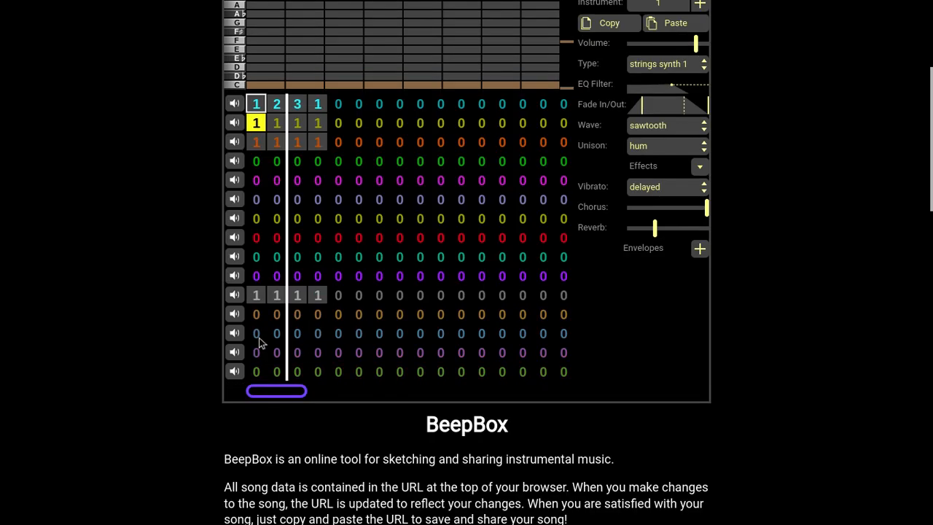
pyautogui.scroll(2, 315, 256)
pyautogui.click(256, 252)
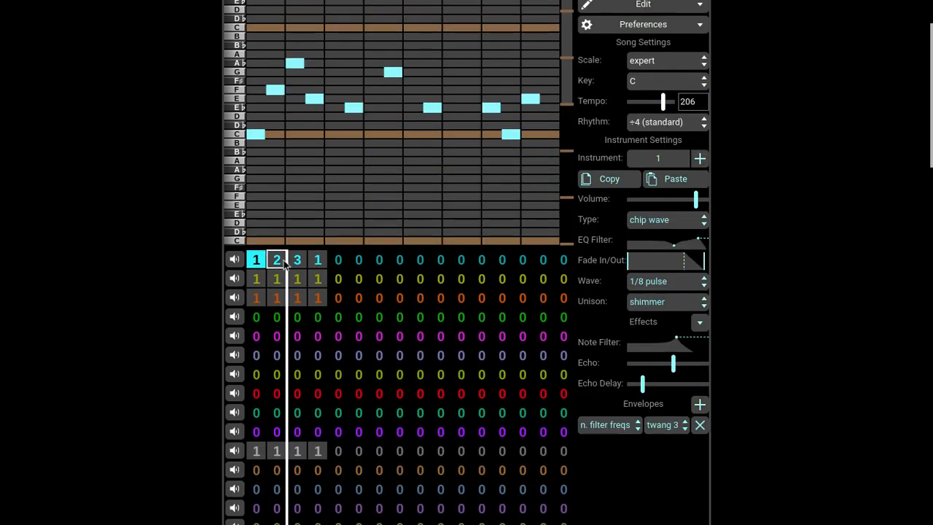
pyautogui.click(256, 278)
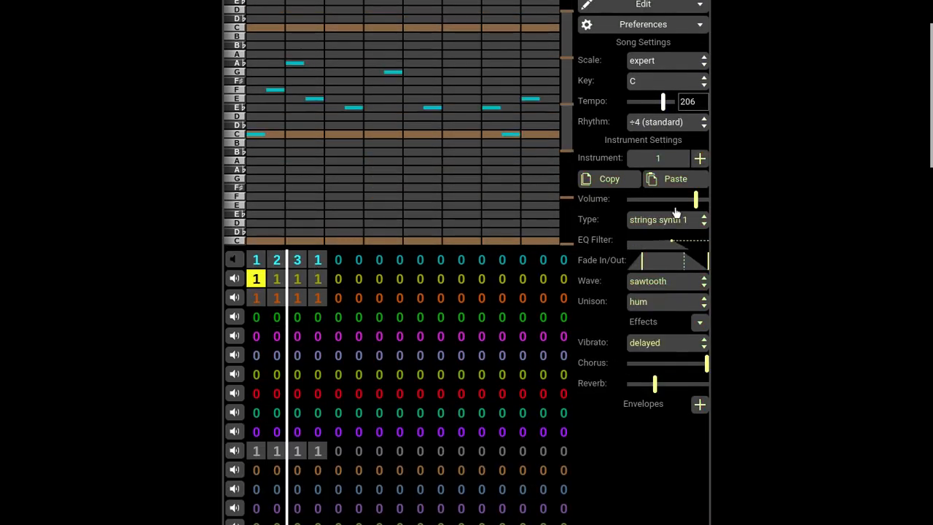
pyautogui.click(669, 224)
pyautogui.click(695, 287)
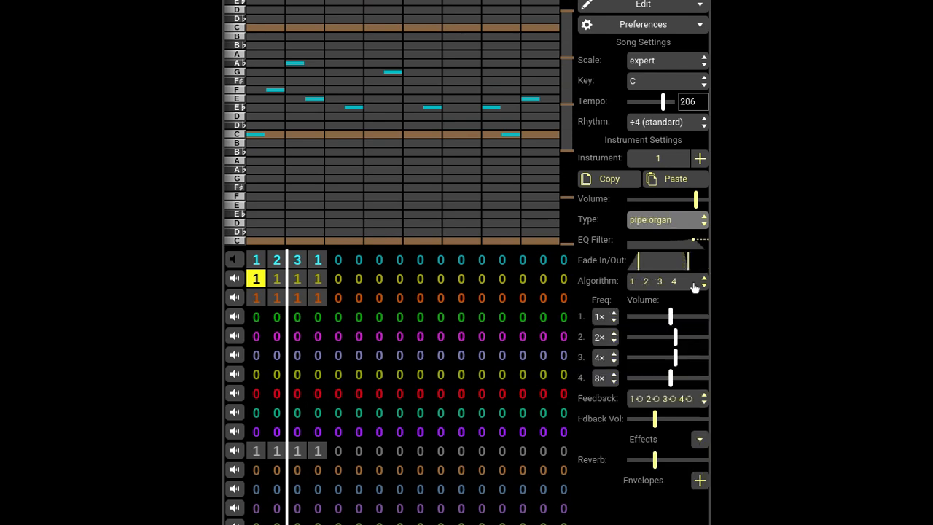
# In the second channel's first bar, place F♯ on beat 1, A and F on beat 2's halves, and A late in beat 3
pyautogui.click(258, 80)
pyautogui.click(295, 54)
pyautogui.click(315, 90)
pyautogui.click(354, 54)
pyautogui.scroll(1, 382, 112)
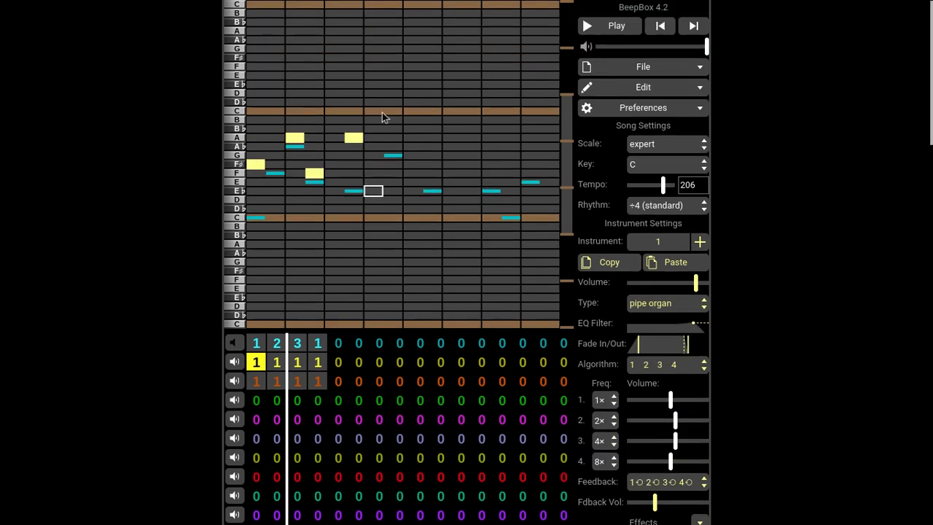
pyautogui.click(661, 26)
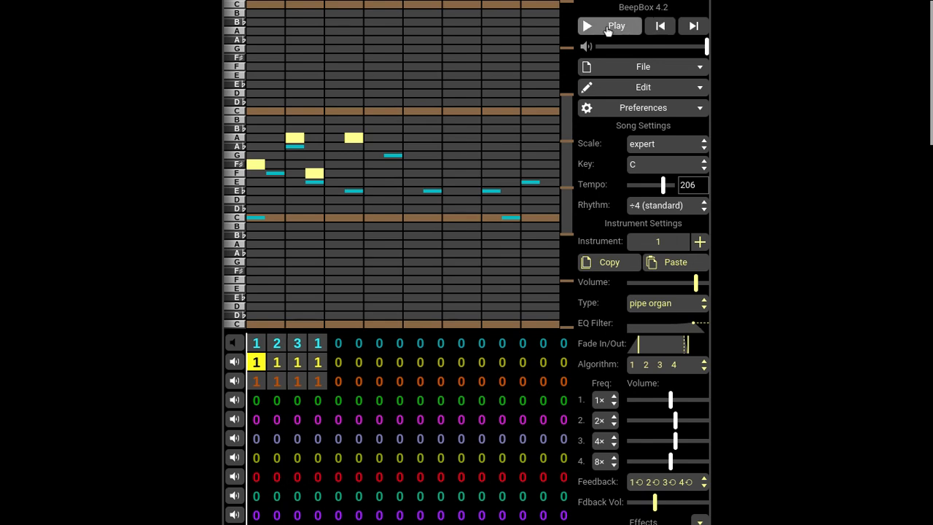
pyautogui.click(398, 343)
pyautogui.scroll(-4, 391, 354)
pyautogui.scroll(4, 391, 354)
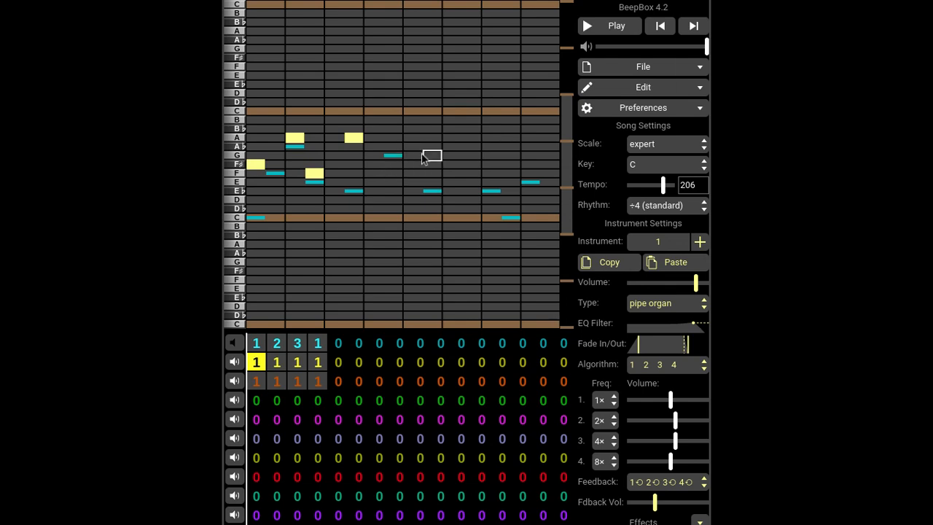
pyautogui.click(256, 343)
pyautogui.click(256, 362)
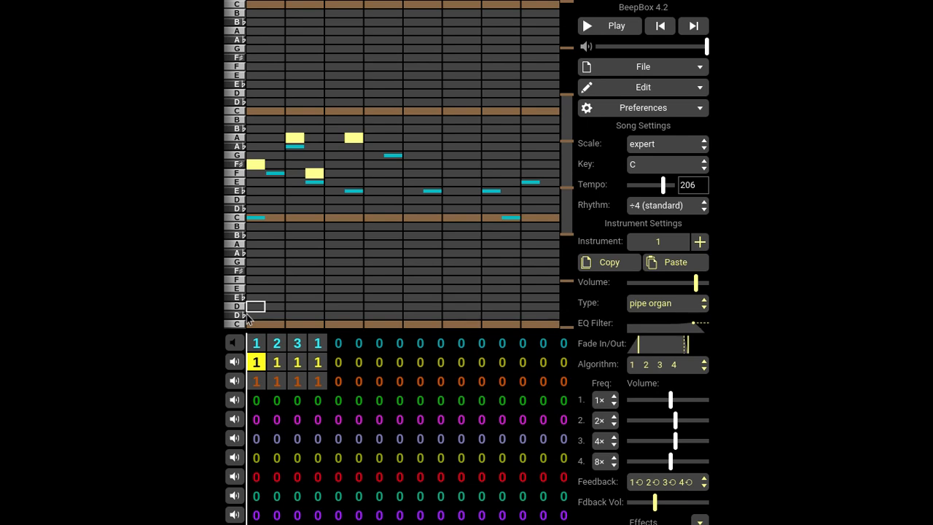
pyautogui.scroll(-1, 666, 308)
pyautogui.scroll(1, 666, 308)
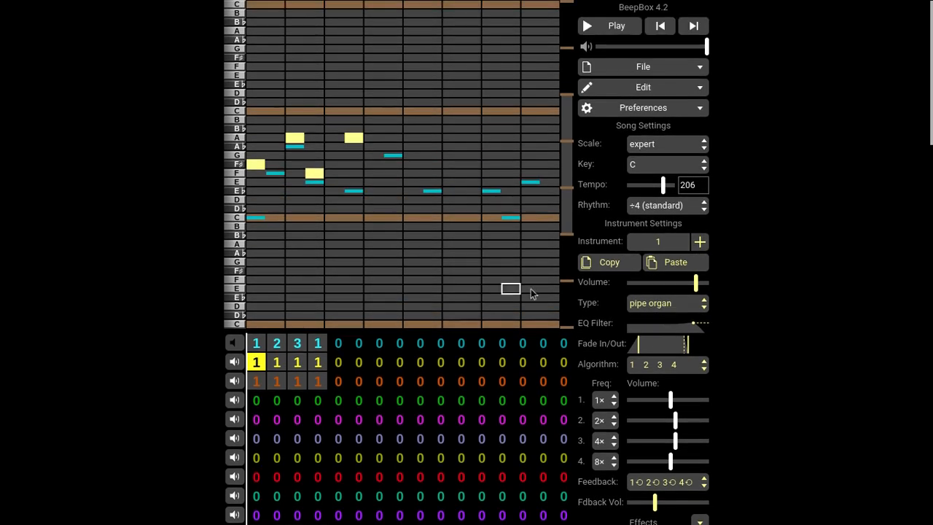
# Add a banjo as a second active instrument in the second channel's first pattern and preview the sound
pyautogui.click(700, 241)
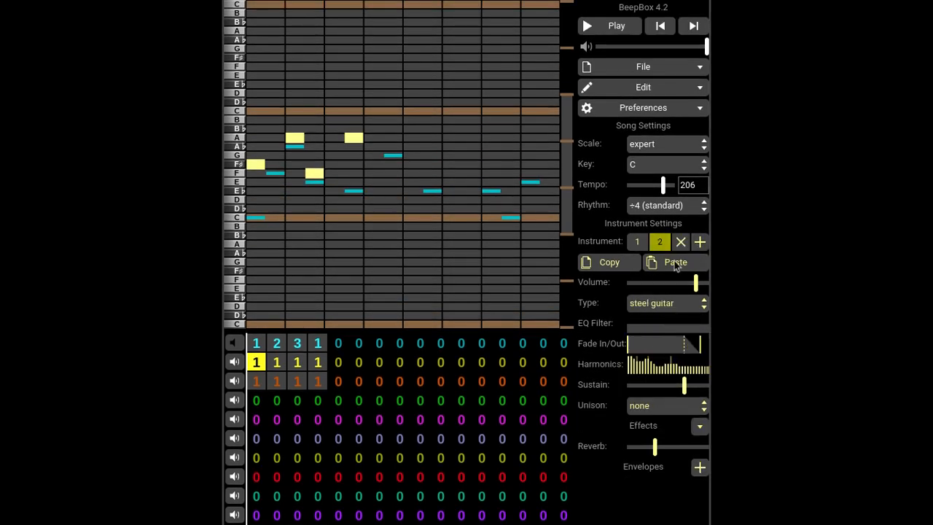
pyautogui.click(643, 246)
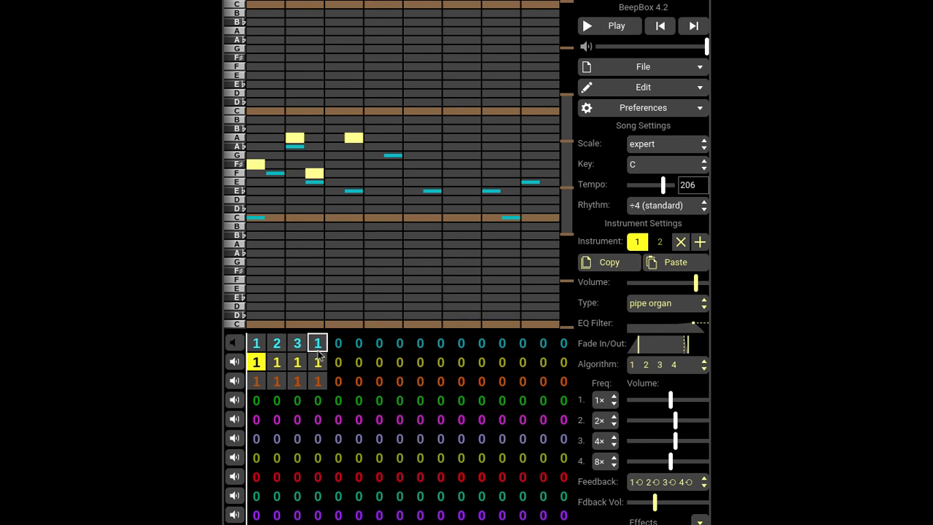
pyautogui.click(662, 244)
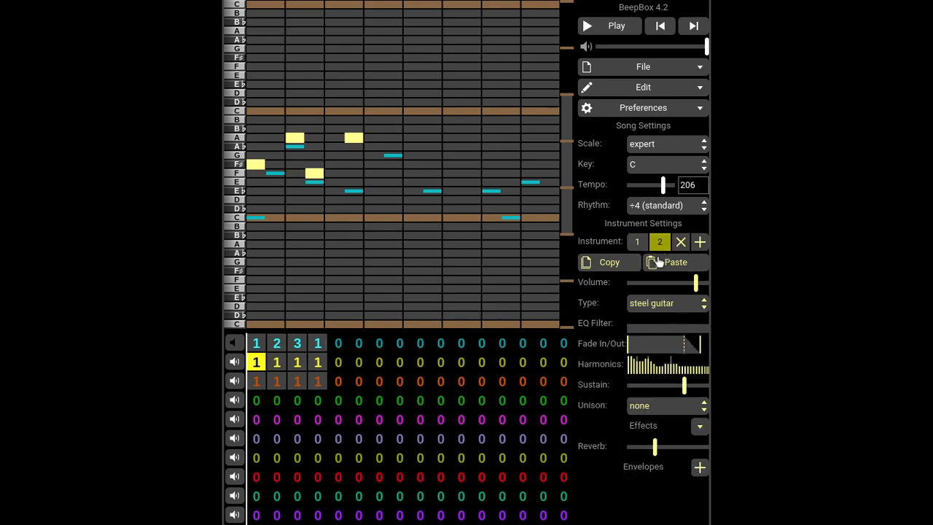
pyautogui.click(638, 242)
pyautogui.click(655, 248)
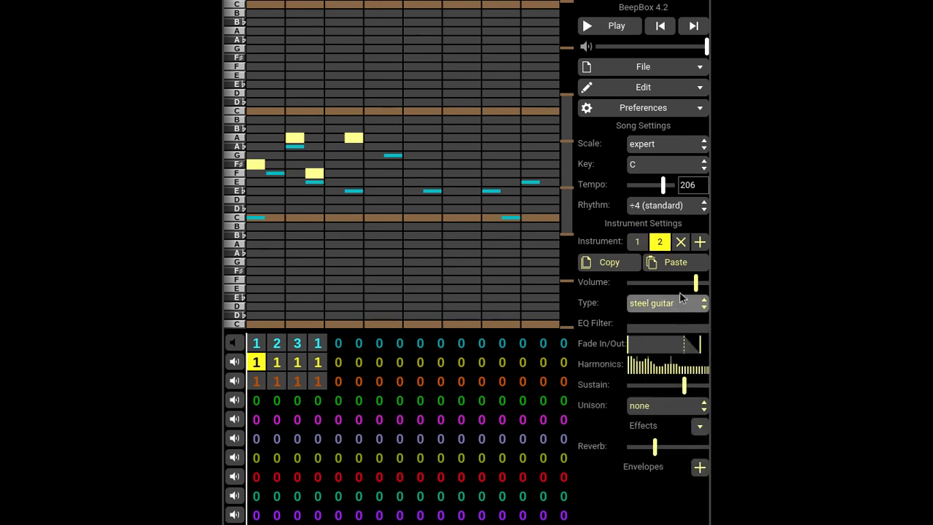
pyautogui.click(678, 212)
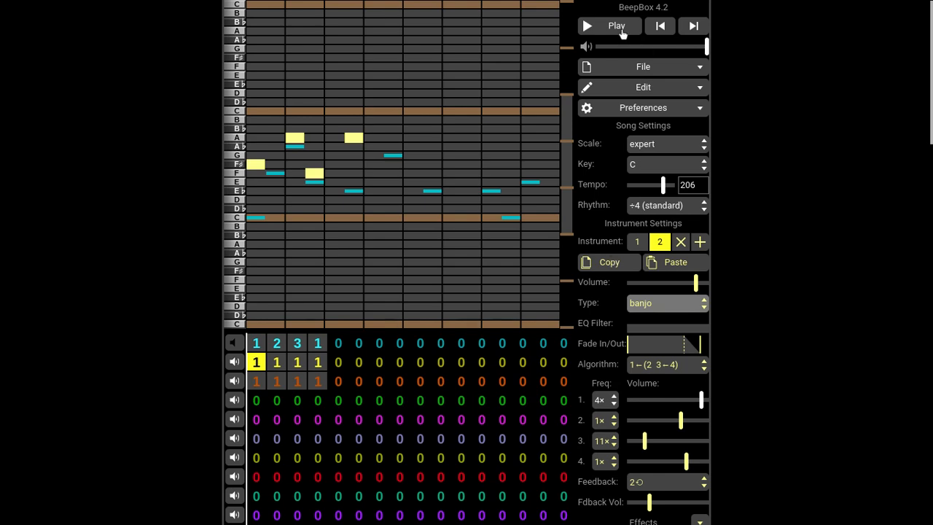
pyautogui.click(617, 31)
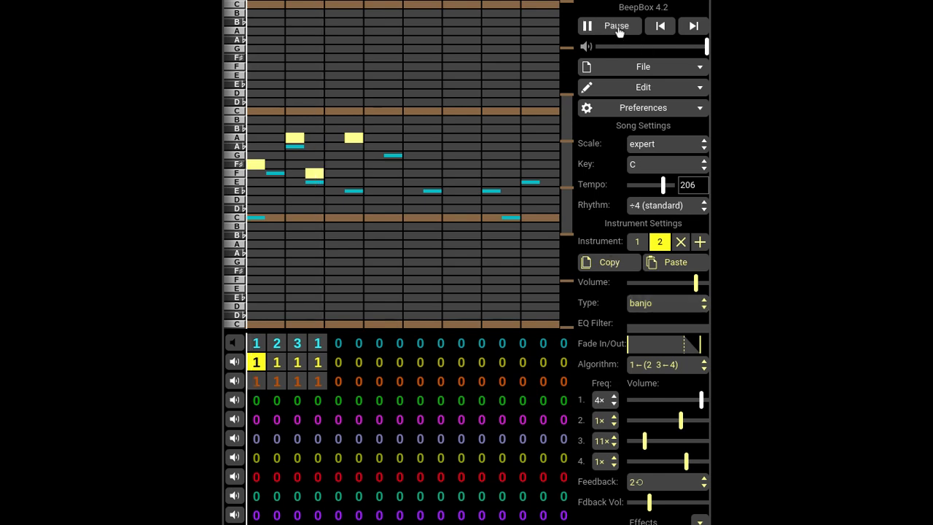
pyautogui.click(618, 28)
# Add C on beat 5, G and C on beat 6, A♭ on beat 7 and F late in beat 8, and play with channel 1 unmuted
pyautogui.click(413, 110)
pyautogui.click(452, 156)
pyautogui.click(472, 110)
pyautogui.click(492, 147)
pyautogui.click(550, 173)
pyautogui.click(631, 33)
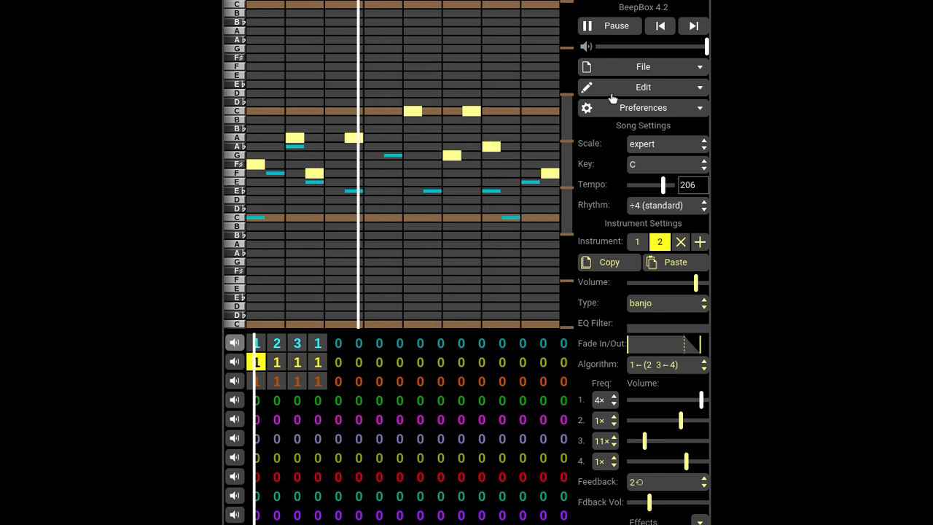
pyautogui.press('space')
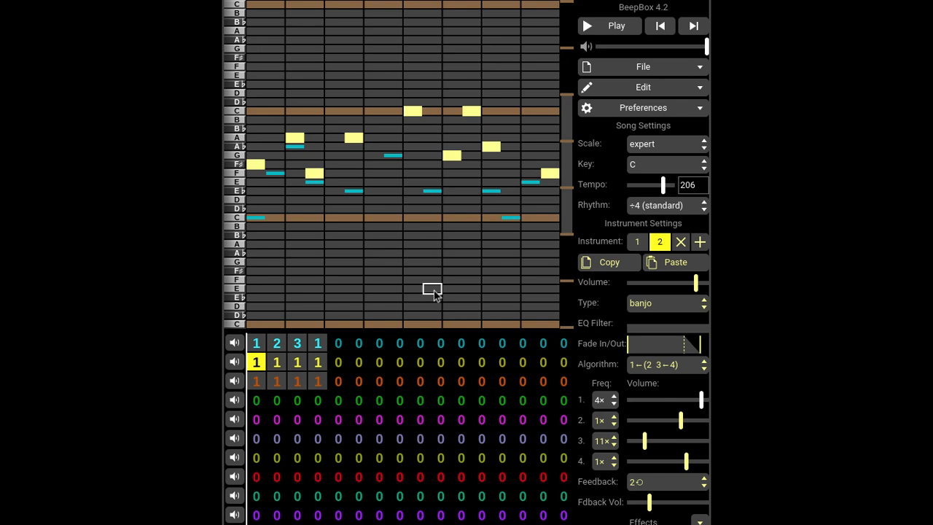
# Give the third channel's first bar the notes B♭, F, A, F, A, F and C on beats 1, 2, 3, 5, 6, 7 and 8
pyautogui.click(257, 381)
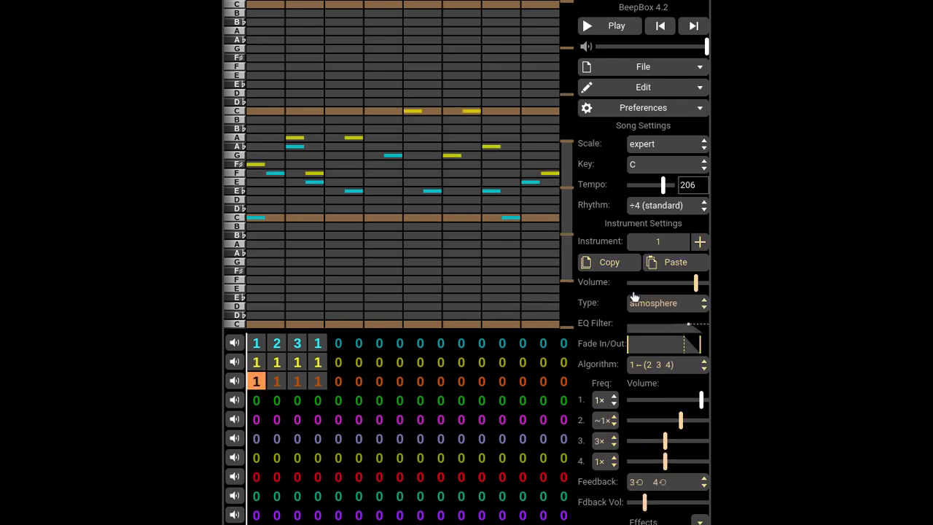
pyautogui.click(255, 22)
pyautogui.click(354, 31)
pyautogui.click(432, 66)
pyautogui.click(472, 31)
pyautogui.click(499, 68)
pyautogui.click(531, 6)
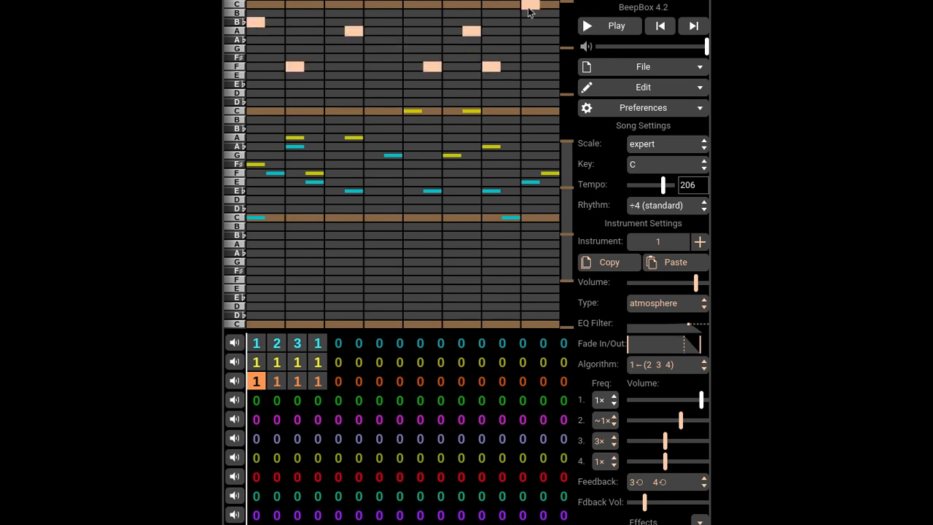
# Assign pattern 2 to the third channel's second bar and paste pattern 1's notes into it
pyautogui.click(281, 382)
pyautogui.press('ctrl')
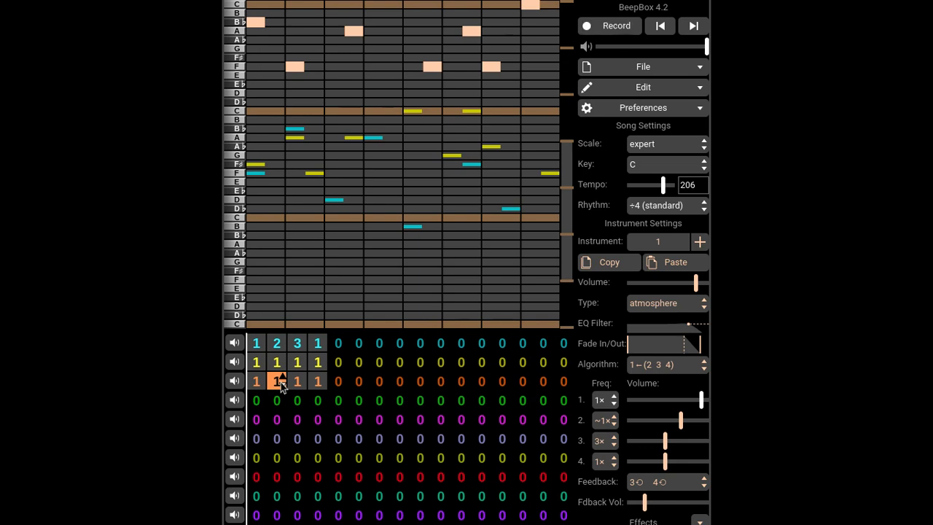
pyautogui.hotkey('ctrl', 'c')
pyautogui.click(280, 382)
pyautogui.hotkey('ctrl', 'v')
# Add a second instrument to the third channel, make it pattern 2's only active instrument, and set its type to slap bass 2
pyautogui.click(700, 242)
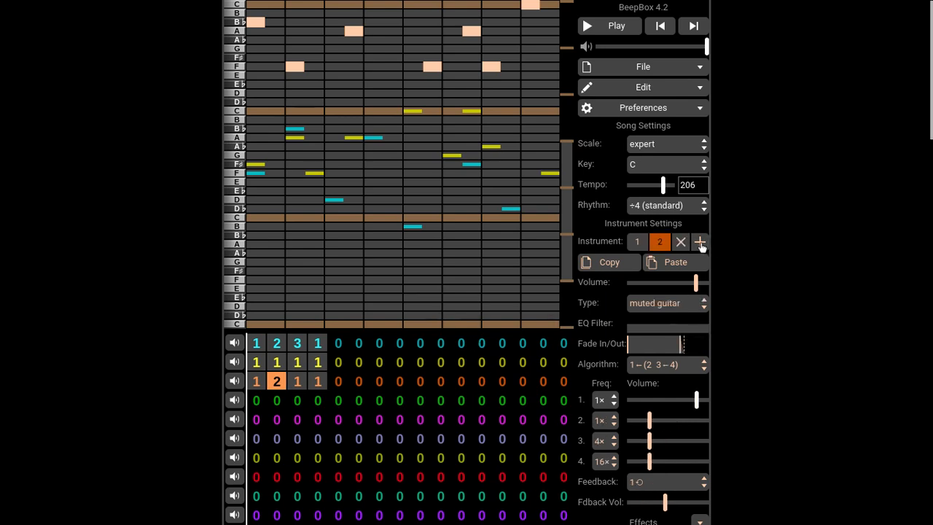
pyautogui.click(638, 243)
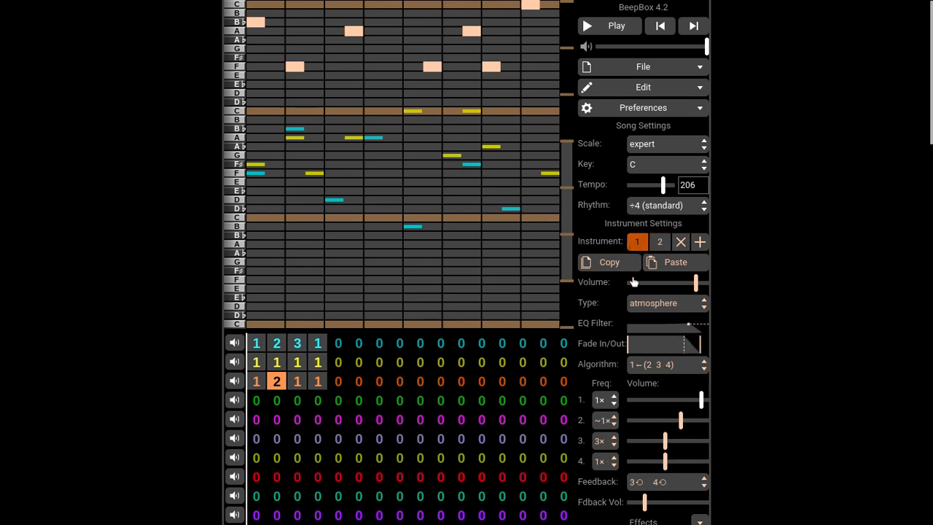
pyautogui.click(256, 379)
pyautogui.click(279, 382)
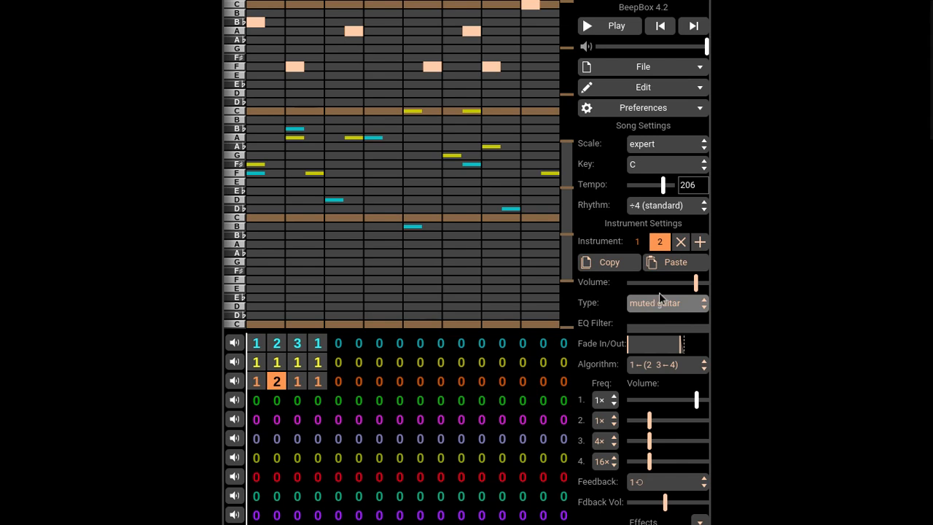
pyautogui.click(690, 219)
pyautogui.click(256, 380)
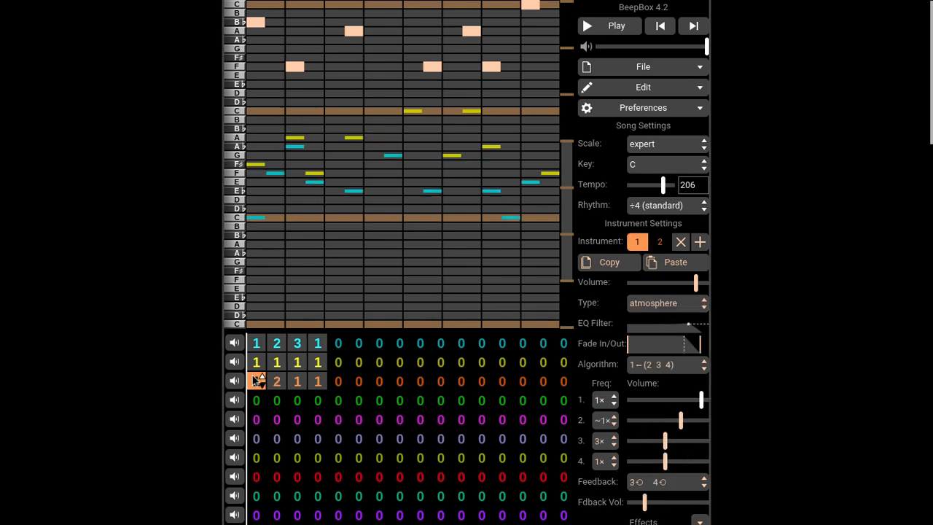
pyautogui.click(277, 381)
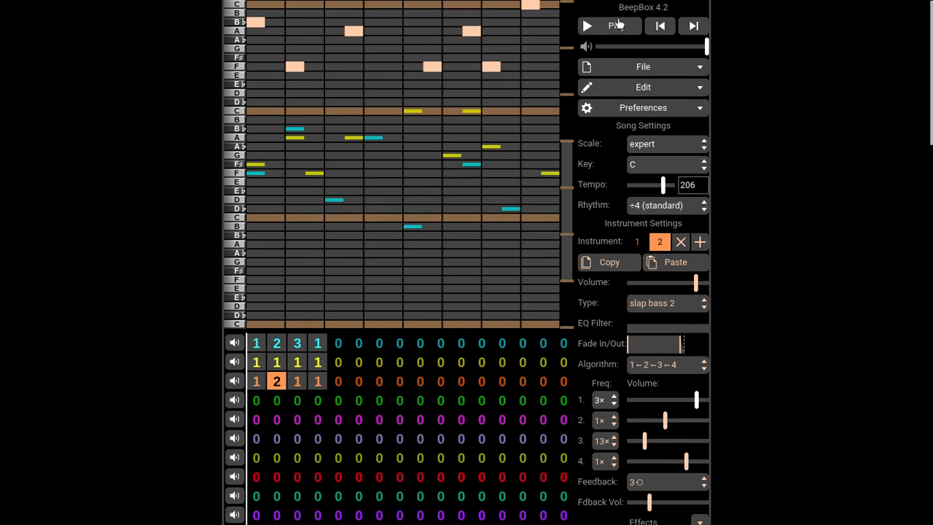
# Set the third channel's second instrument type to PWM overdrive, playing the song before and after the change
pyautogui.click(639, 28)
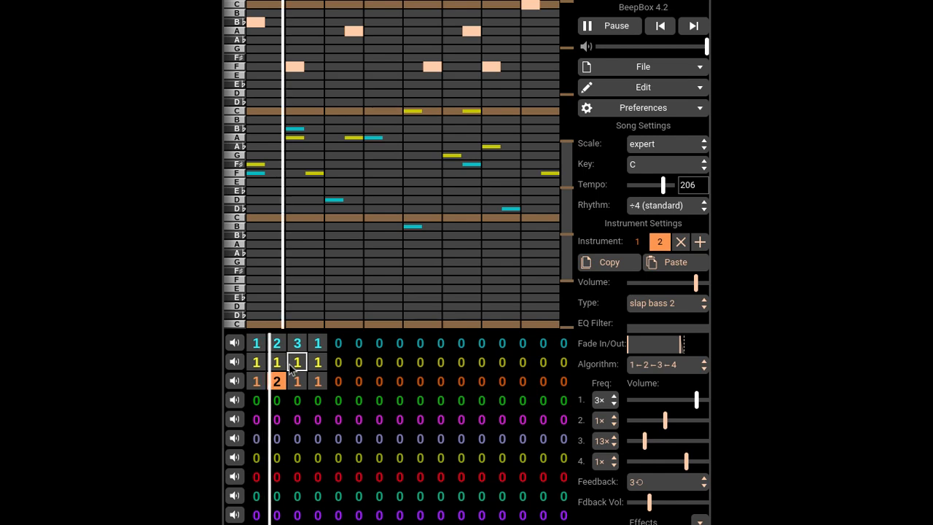
pyautogui.click(647, 27)
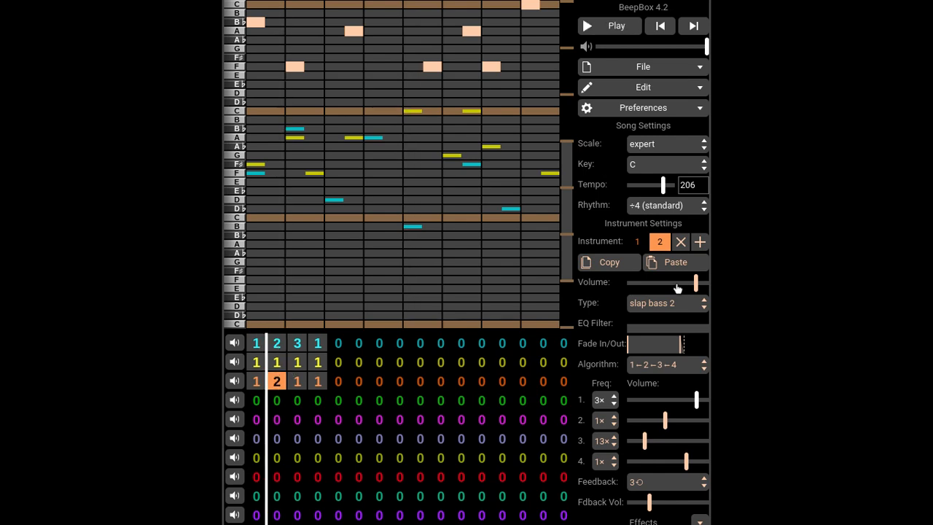
pyautogui.click(679, 172)
pyautogui.click(624, 25)
pyautogui.click(625, 25)
# Play the song with the first two channels muted to hear the third channel, and unmute both
pyautogui.click(237, 362)
pyautogui.click(235, 342)
pyautogui.click(656, 30)
pyautogui.click(624, 28)
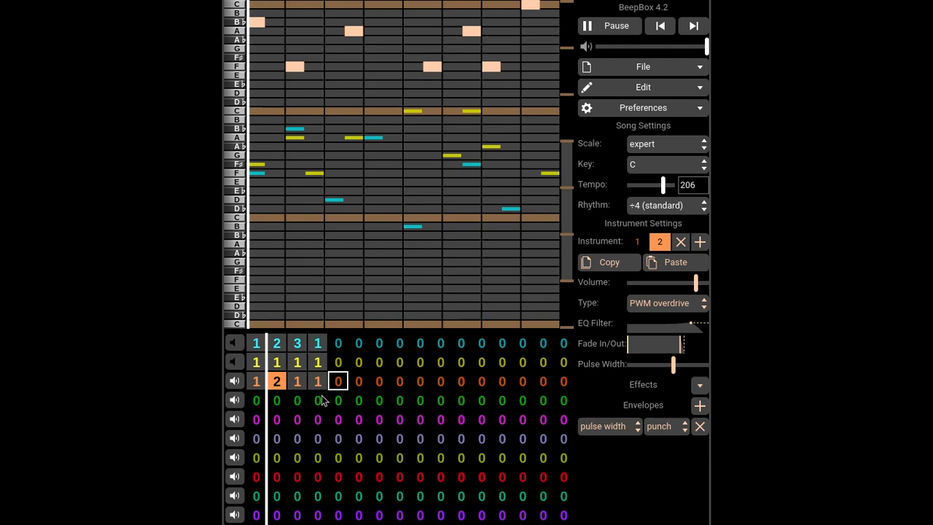
pyautogui.click(621, 29)
pyautogui.click(234, 362)
pyautogui.click(234, 342)
pyautogui.scroll(-4, 284, 405)
pyautogui.scroll(2, 286, 391)
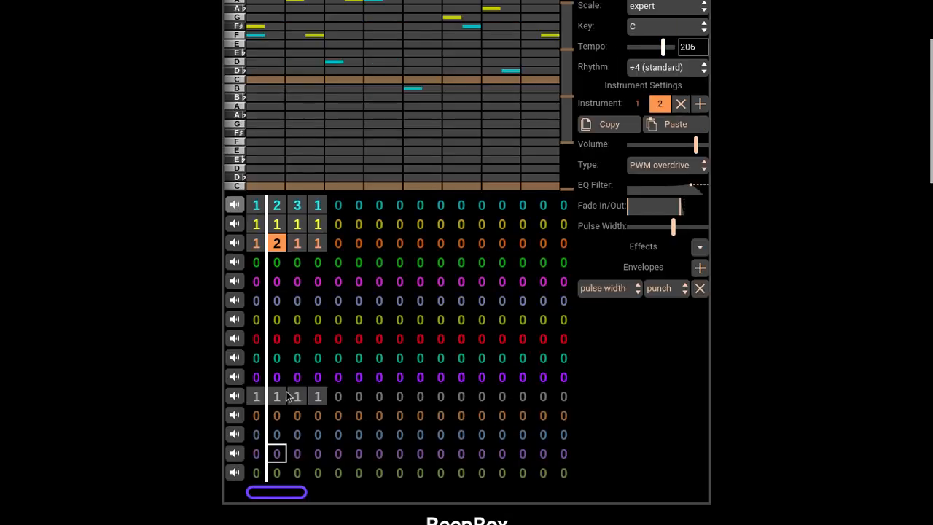
pyautogui.scroll(2, 733, 115)
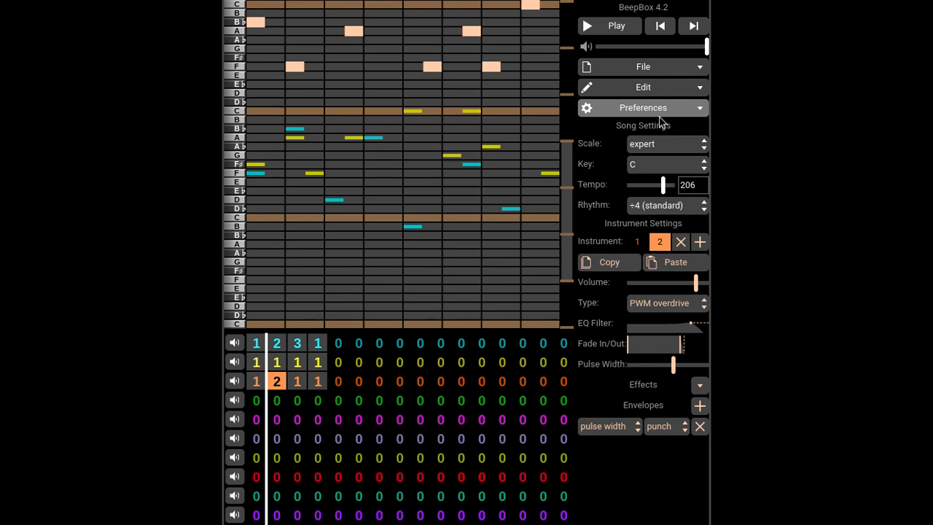
# Try the light theme while viewing the note recording setup, and restore the dark theme
pyautogui.click(666, 396)
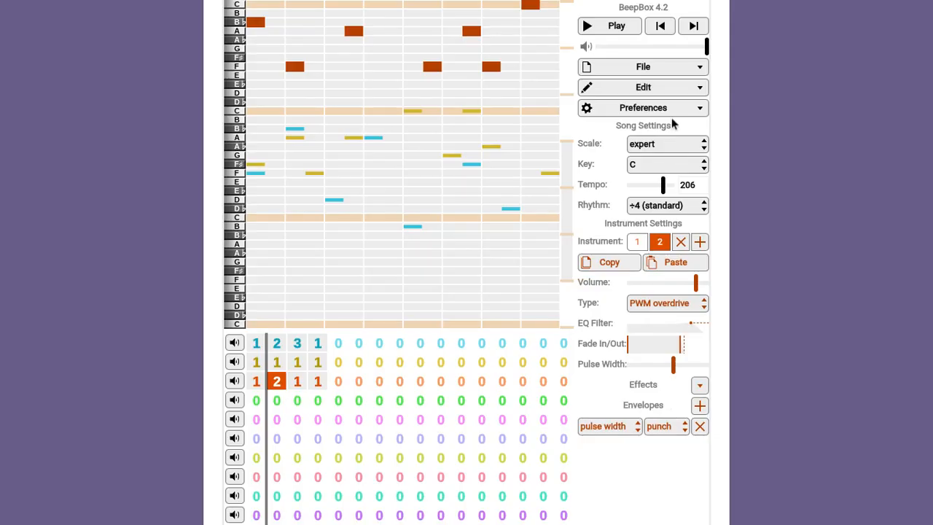
pyautogui.click(673, 118)
pyautogui.click(693, 413)
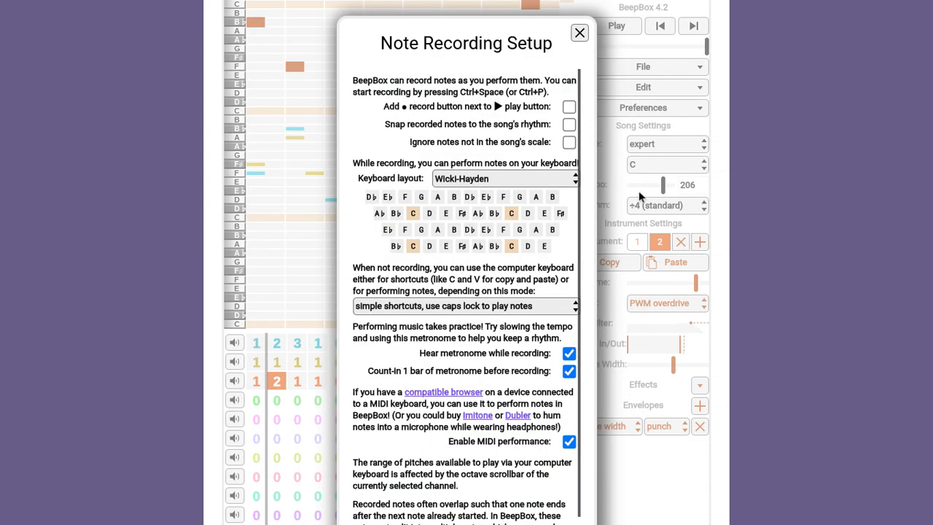
pyautogui.click(580, 33)
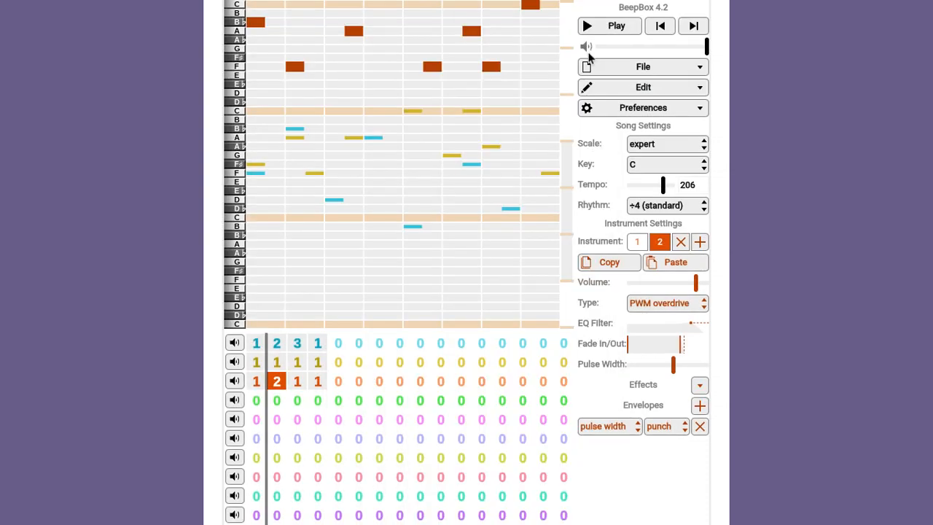
pyautogui.click(617, 114)
pyautogui.click(652, 402)
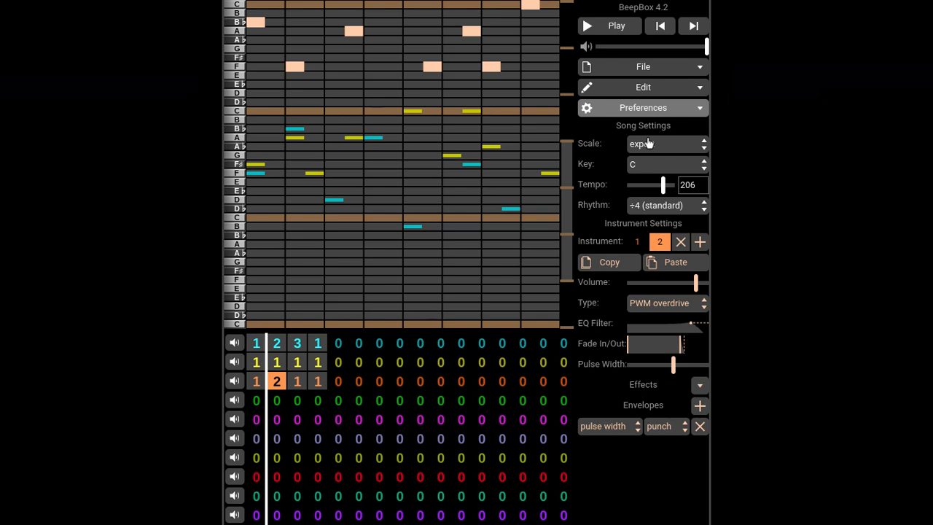
pyautogui.click(650, 91)
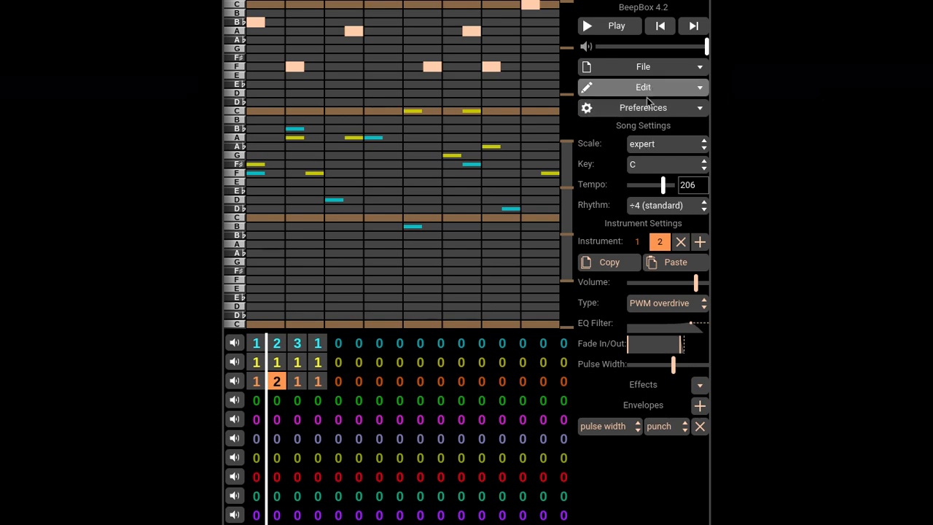
pyautogui.click(784, 200)
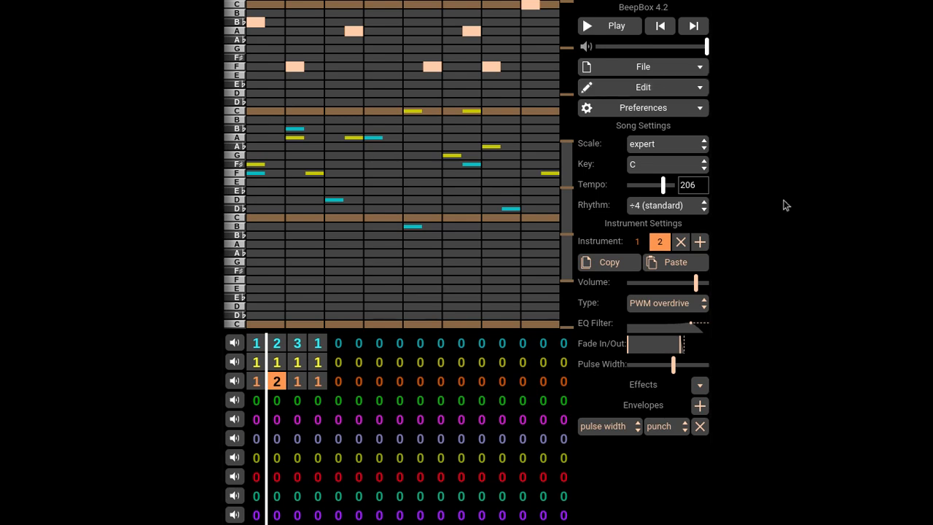
# Play the song zoomed in within the song player view, and return to the editor
pyautogui.click(668, 71)
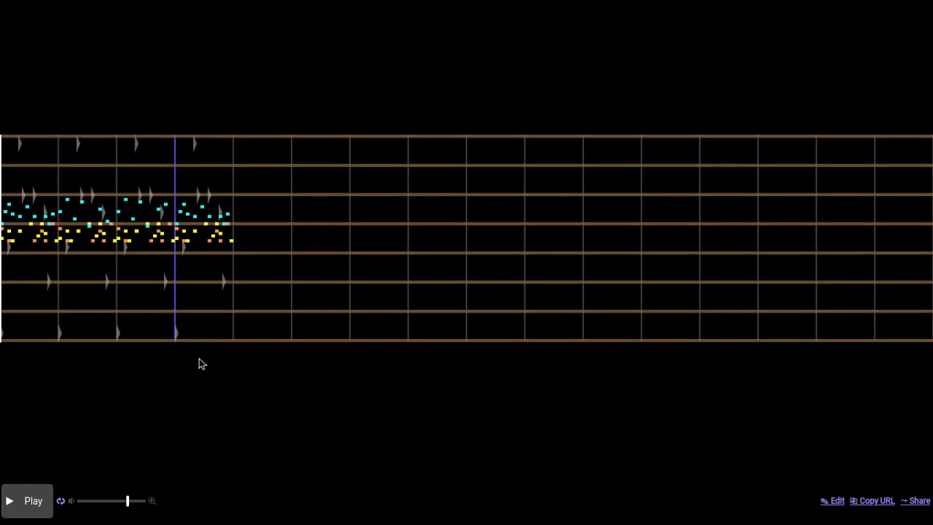
pyautogui.click(152, 501)
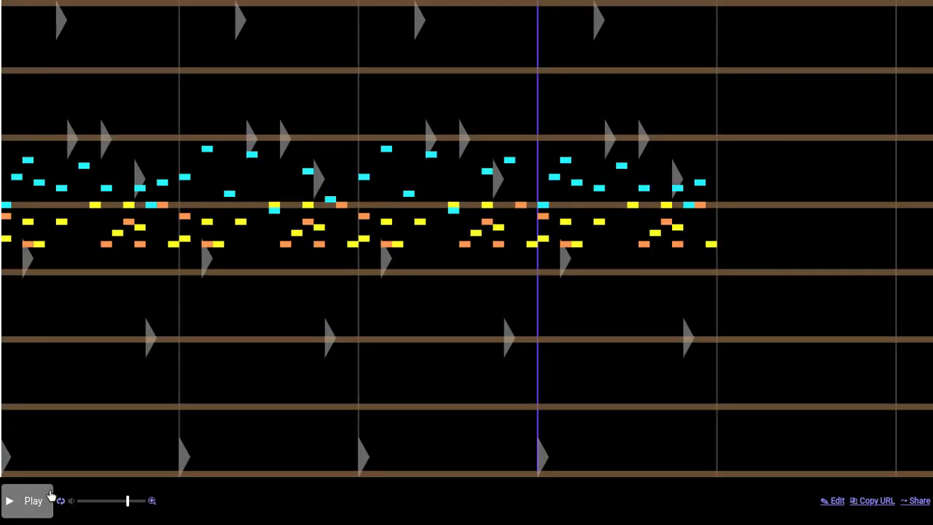
pyautogui.click(47, 498)
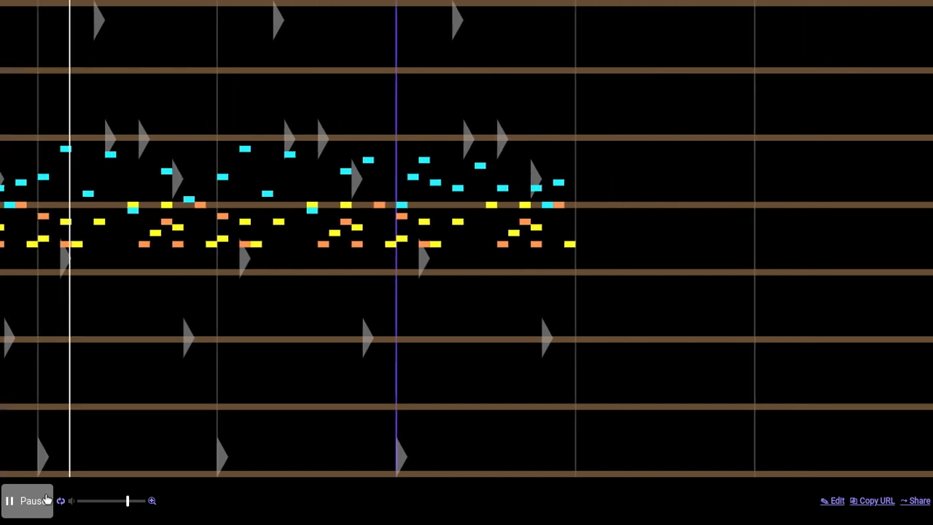
pyautogui.click(47, 500)
pyautogui.click(835, 501)
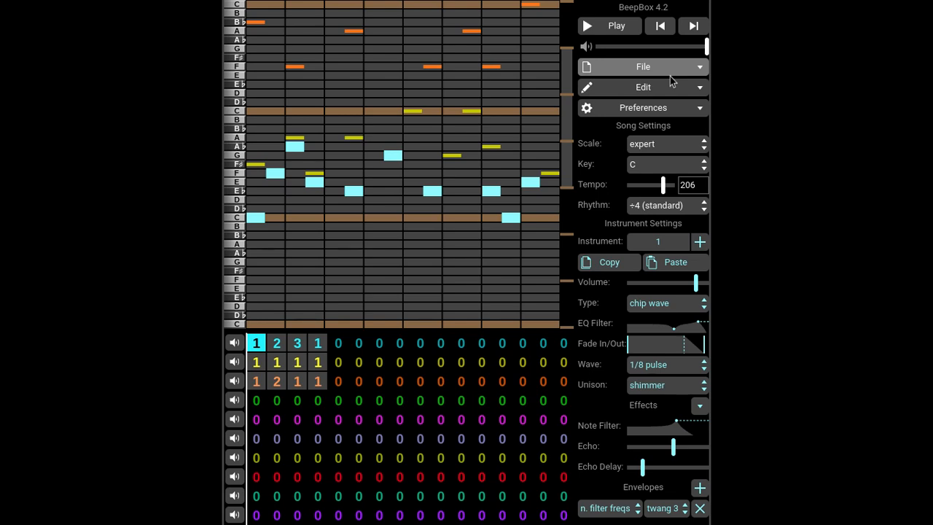
# Set up the song export as an .mp3 file named tutorial, with the outro excluded
pyautogui.click(656, 109)
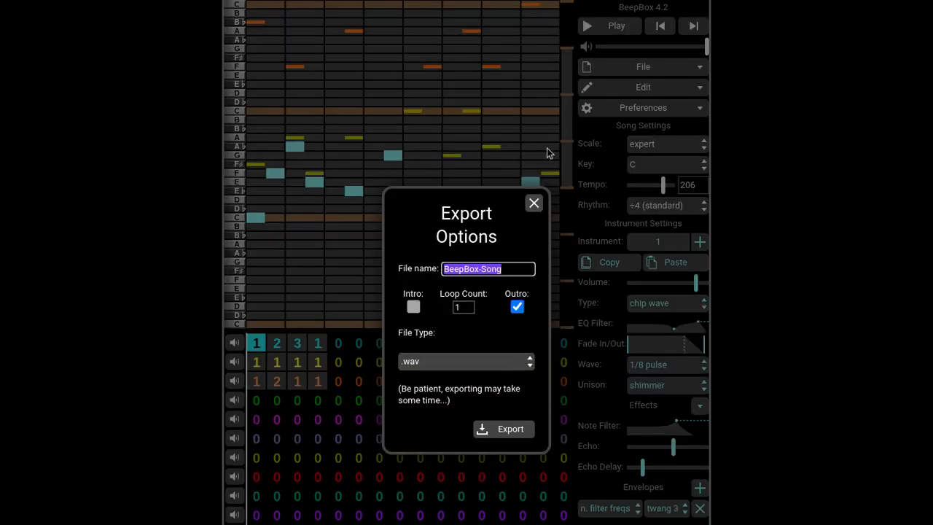
pyautogui.click(442, 361)
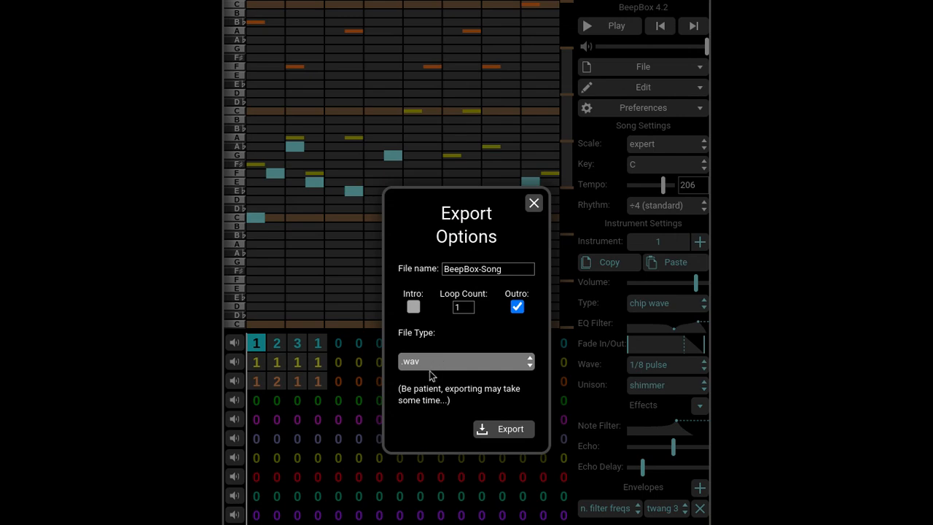
pyautogui.click(420, 394)
pyautogui.click(517, 307)
pyautogui.tripleClick(521, 268)
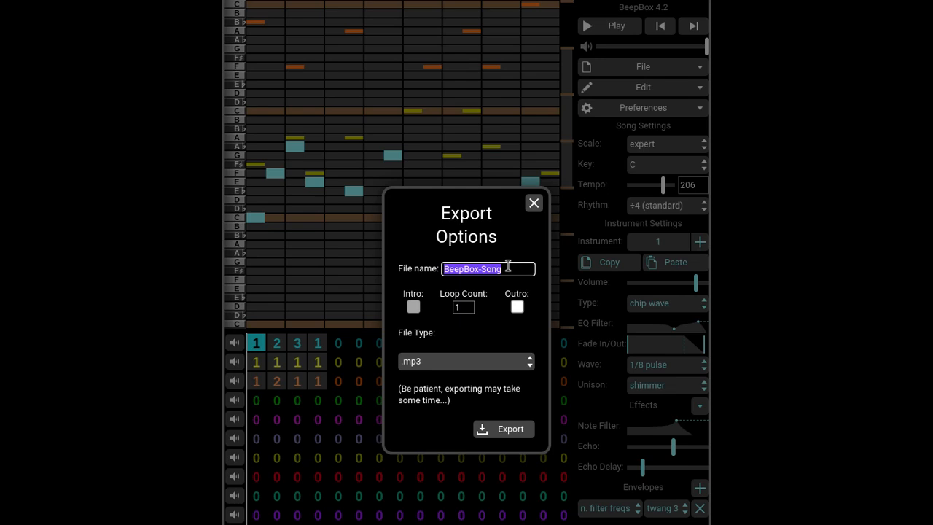
pyautogui.write('tuto')
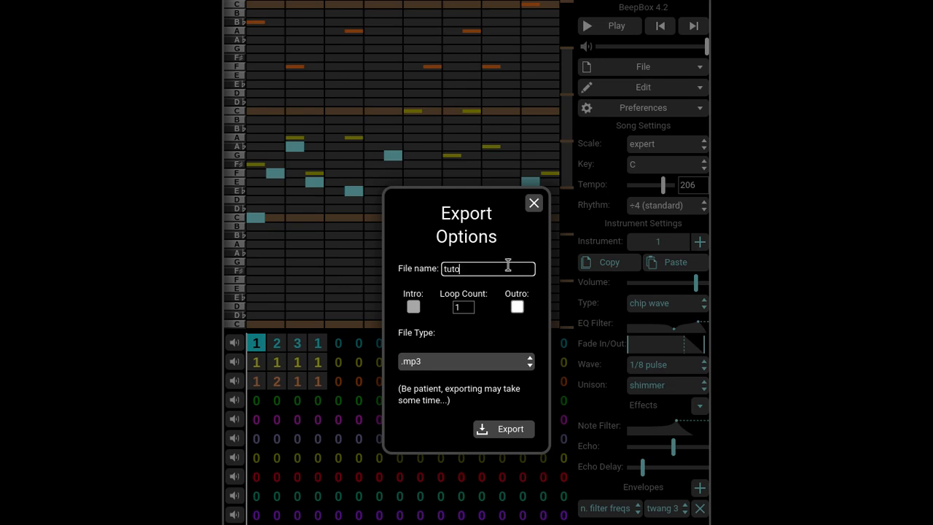
pyautogui.write('rial')
# Set the export loop count to 2, keep the outro excluded, and export the song
pyautogui.click(470, 304)
pyautogui.scroll(-3, 703, 192)
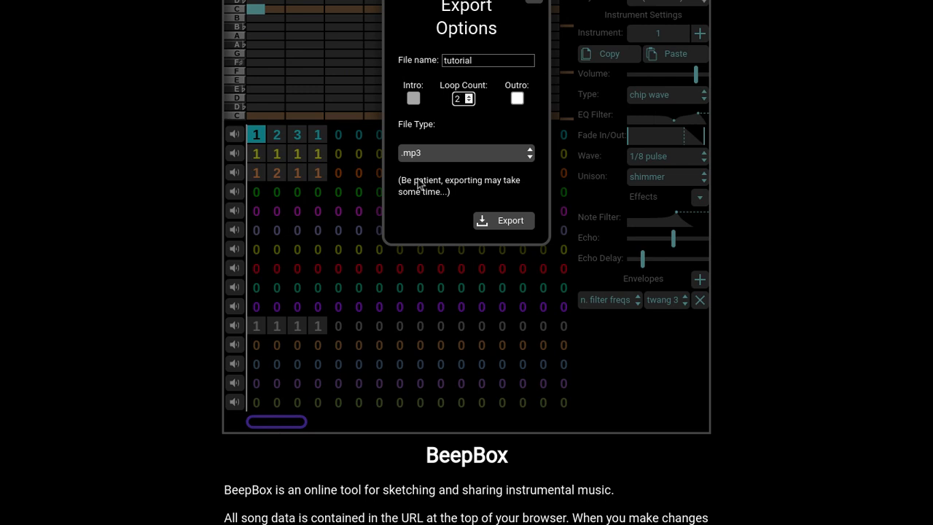
pyautogui.click(413, 99)
pyautogui.click(517, 98)
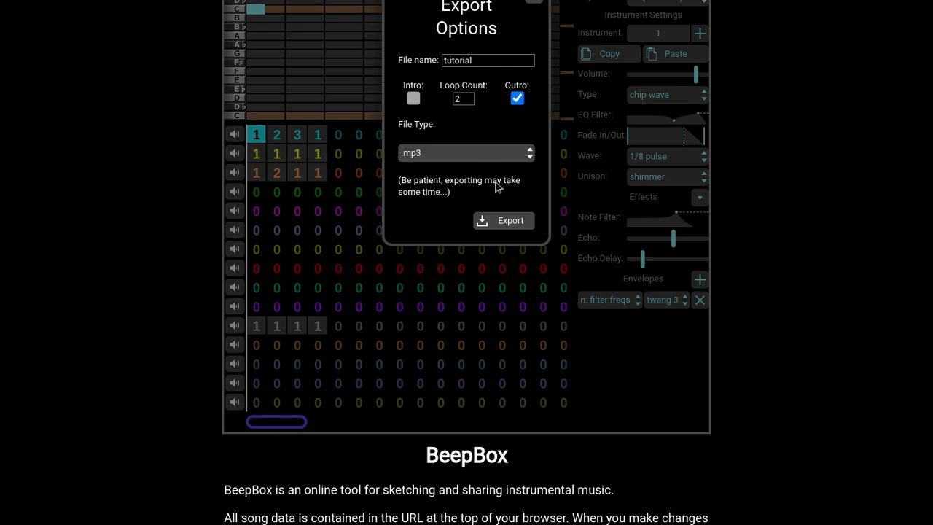
pyautogui.click(519, 98)
pyautogui.scroll(2, 504, 180)
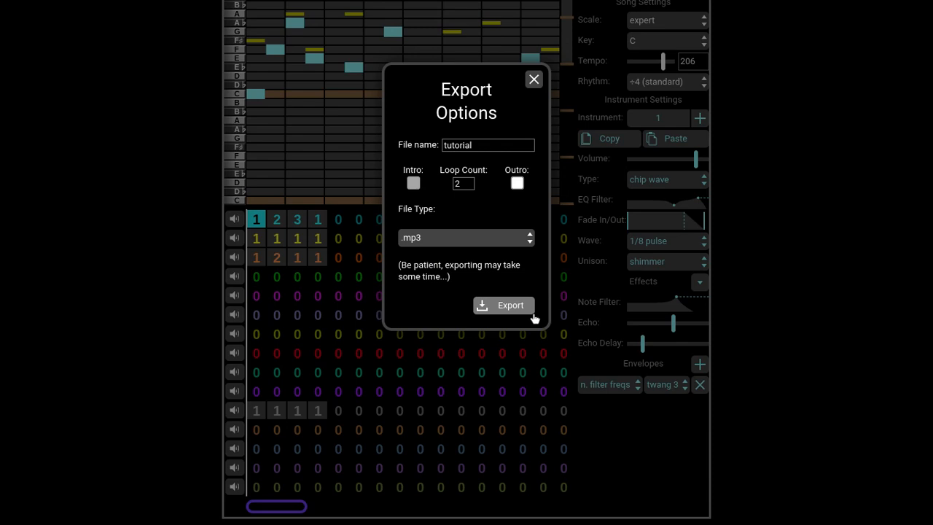
pyautogui.click(543, 355)
# Play the finished song from its first bar in the editor
pyautogui.scroll(2, 800, 344)
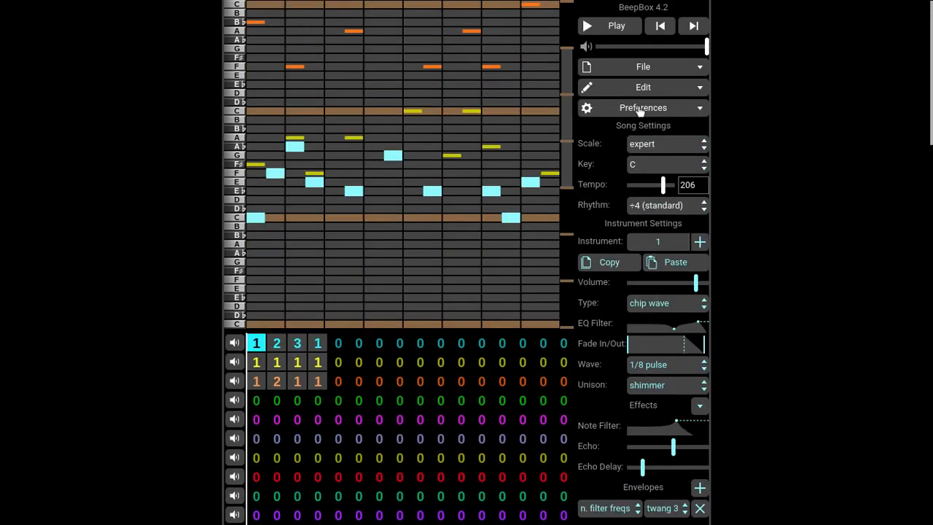
pyautogui.click(625, 29)
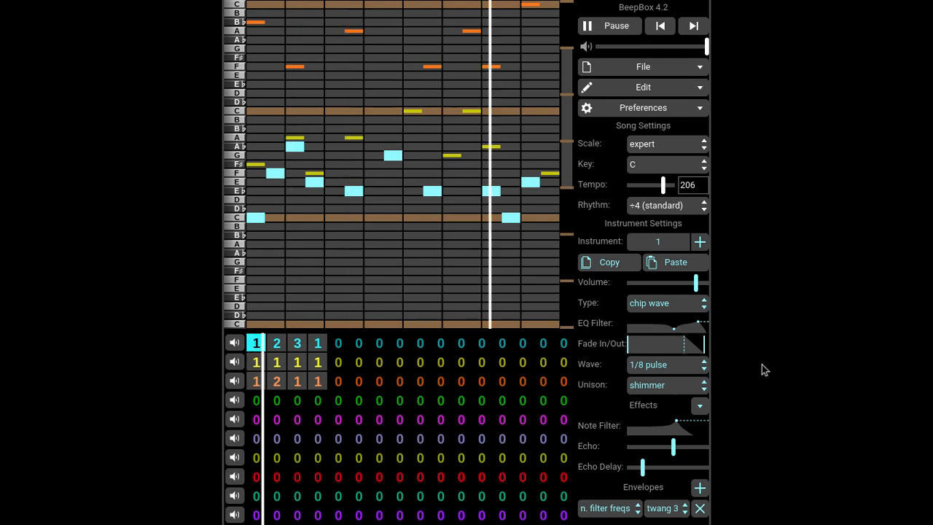